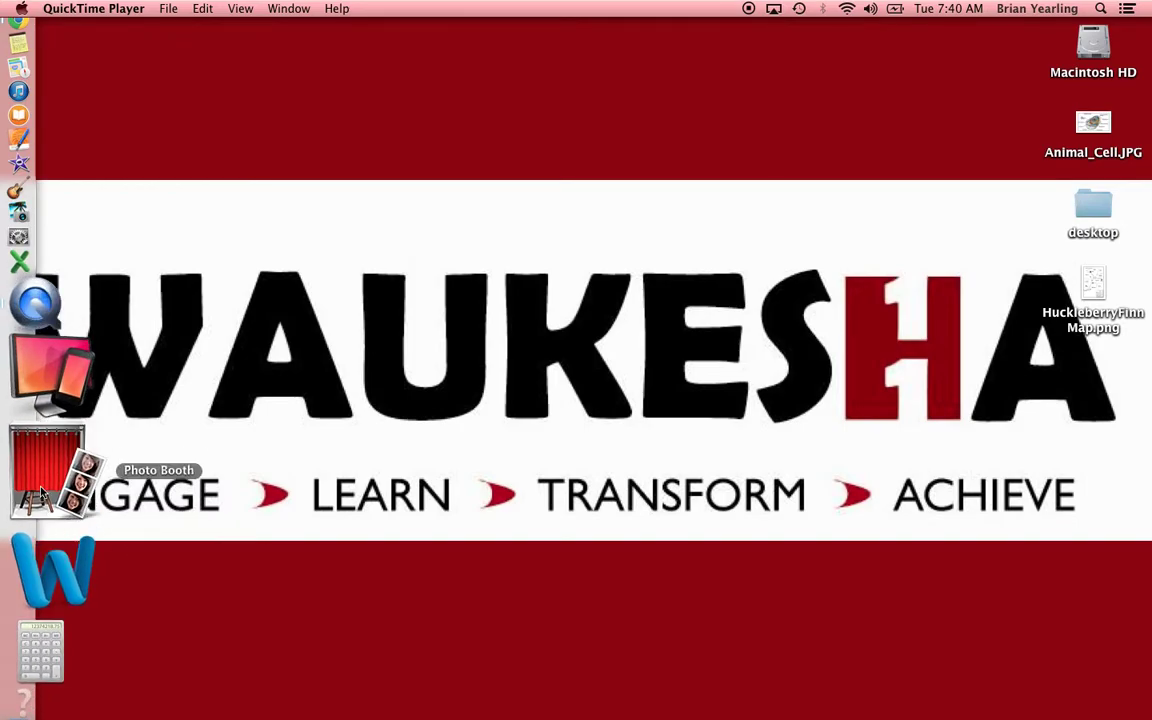
Try the Dock icon, then search the system for 'photo booth'
left_click(42, 492)
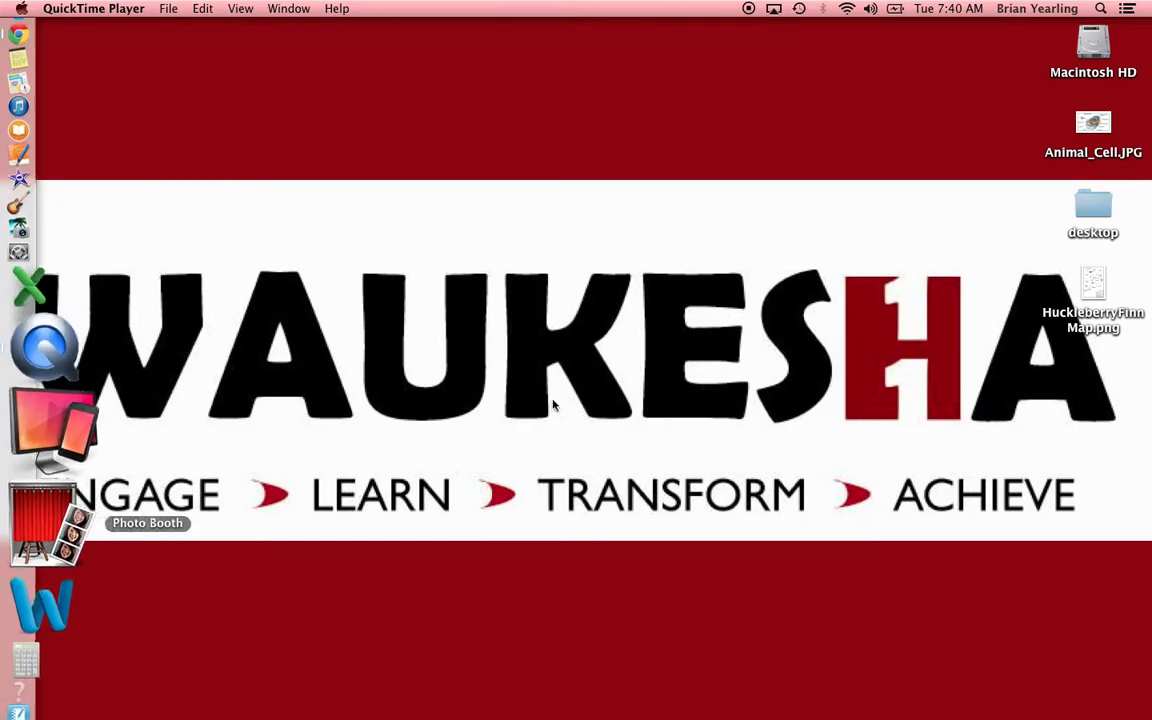
left_click(1100, 9)
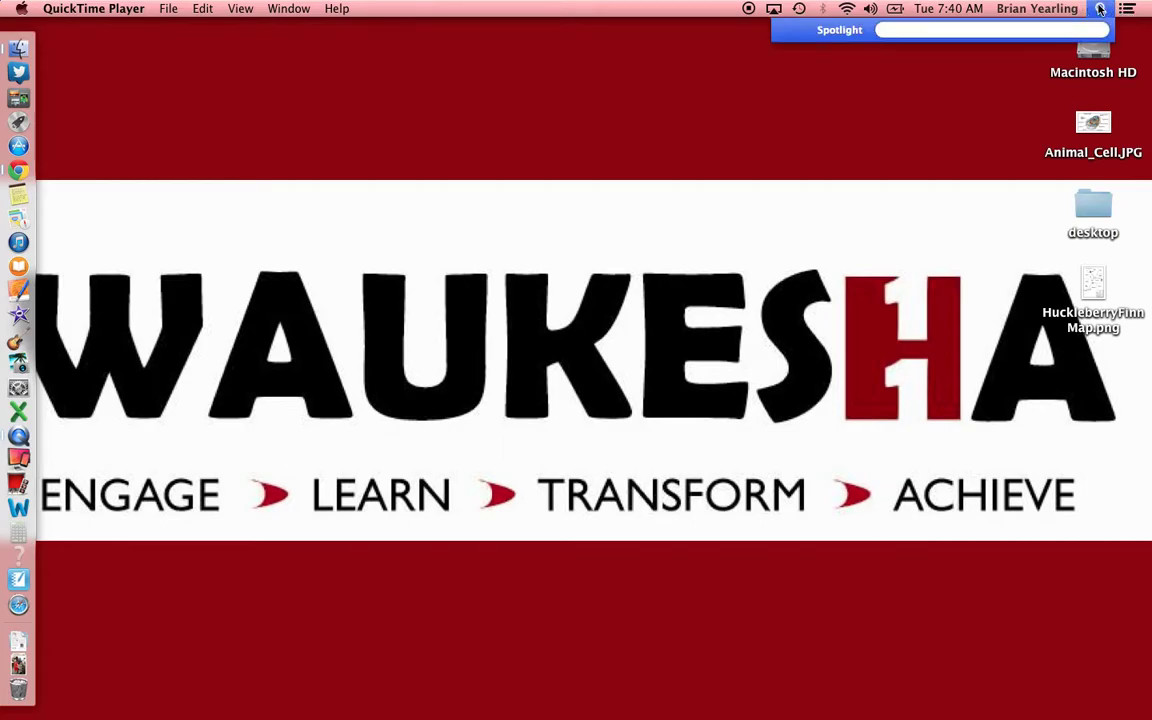
type("phot")
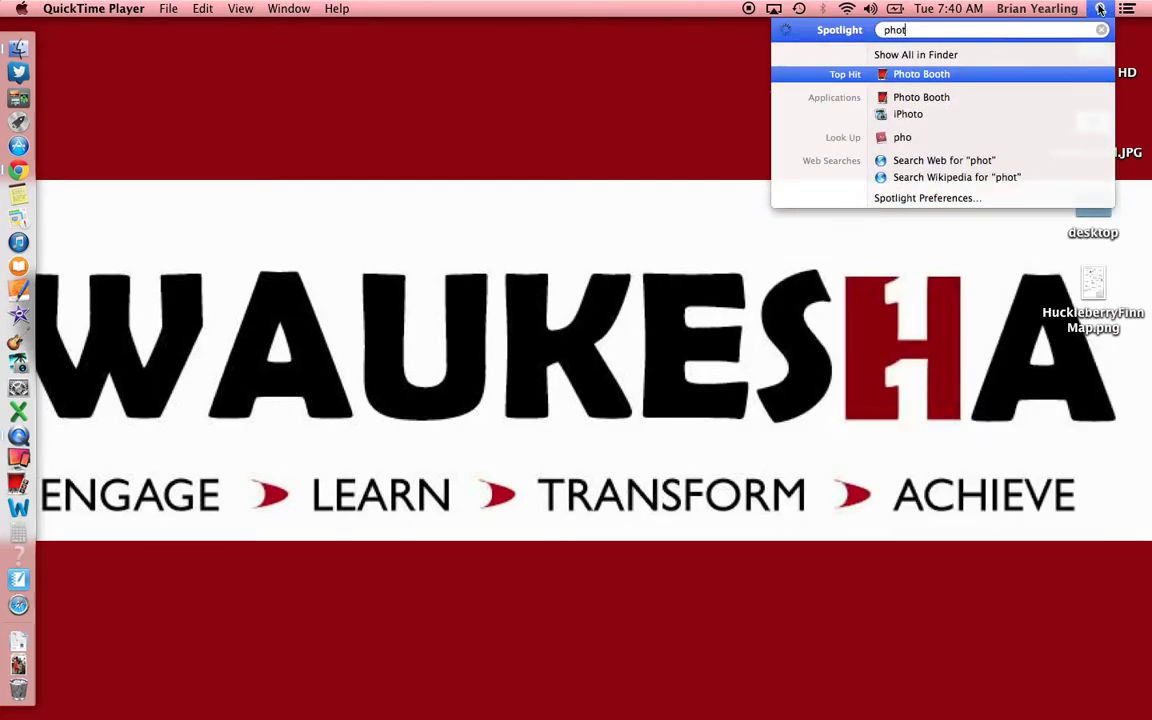
type("o booth")
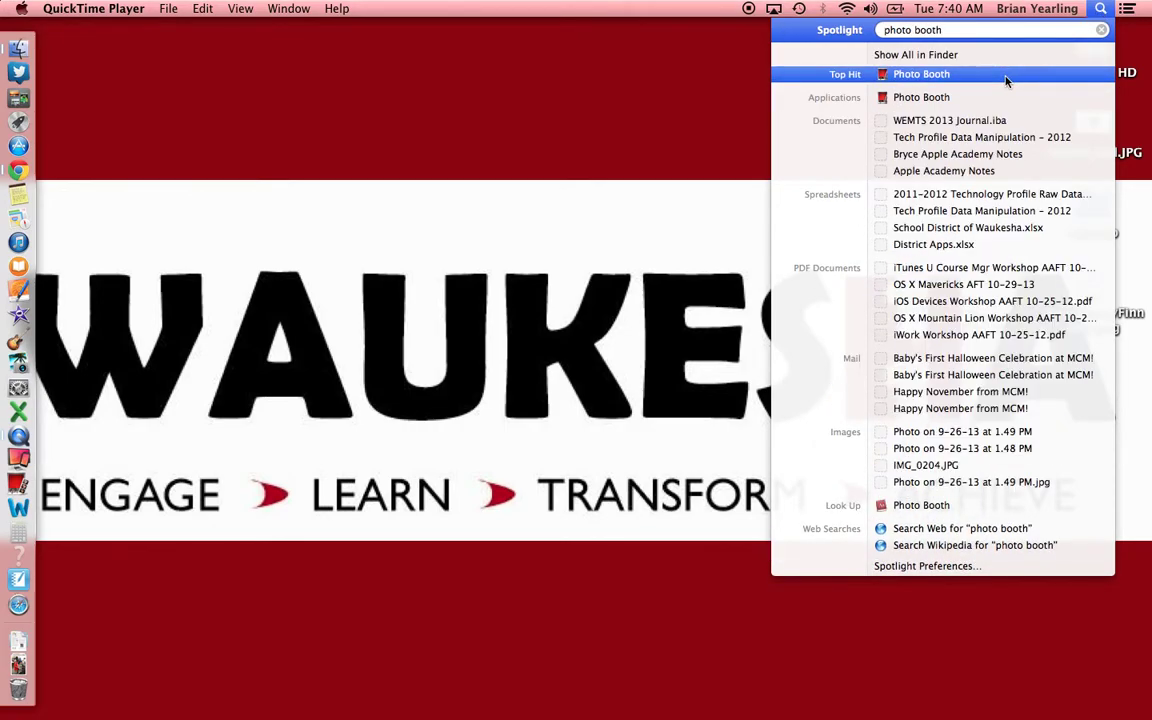
left_click(343, 126)
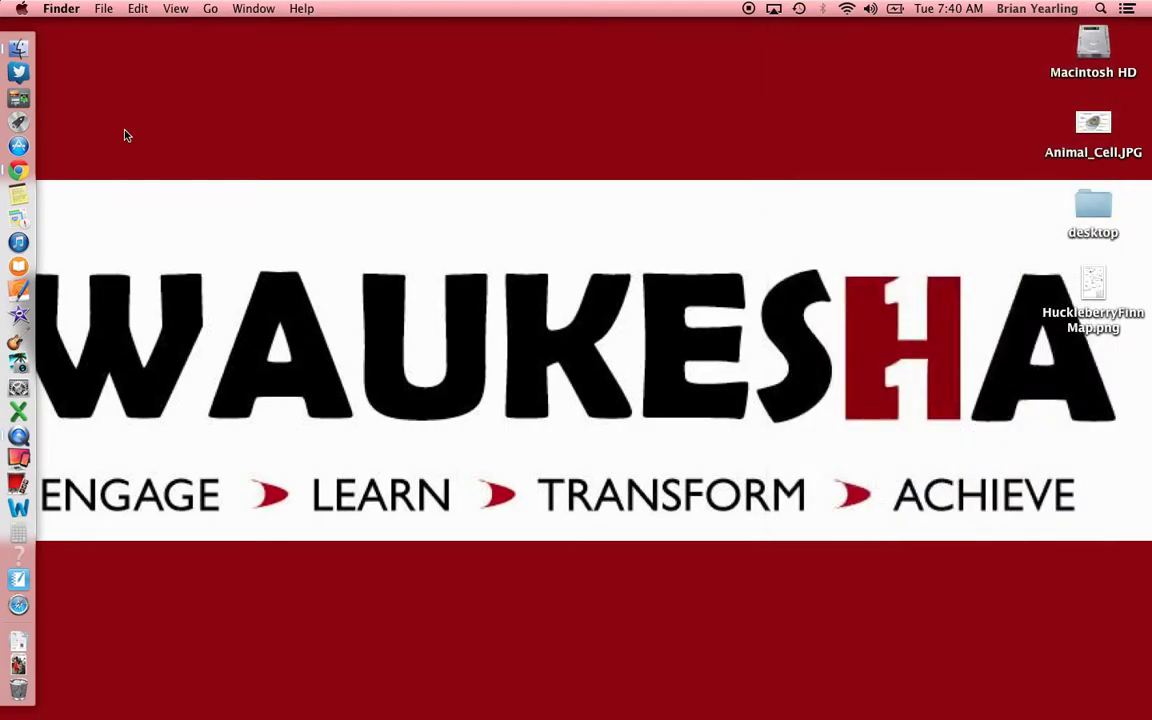
Pin Photo Booth to the Dock from the applications grid and launch it
left_click(44, 124)
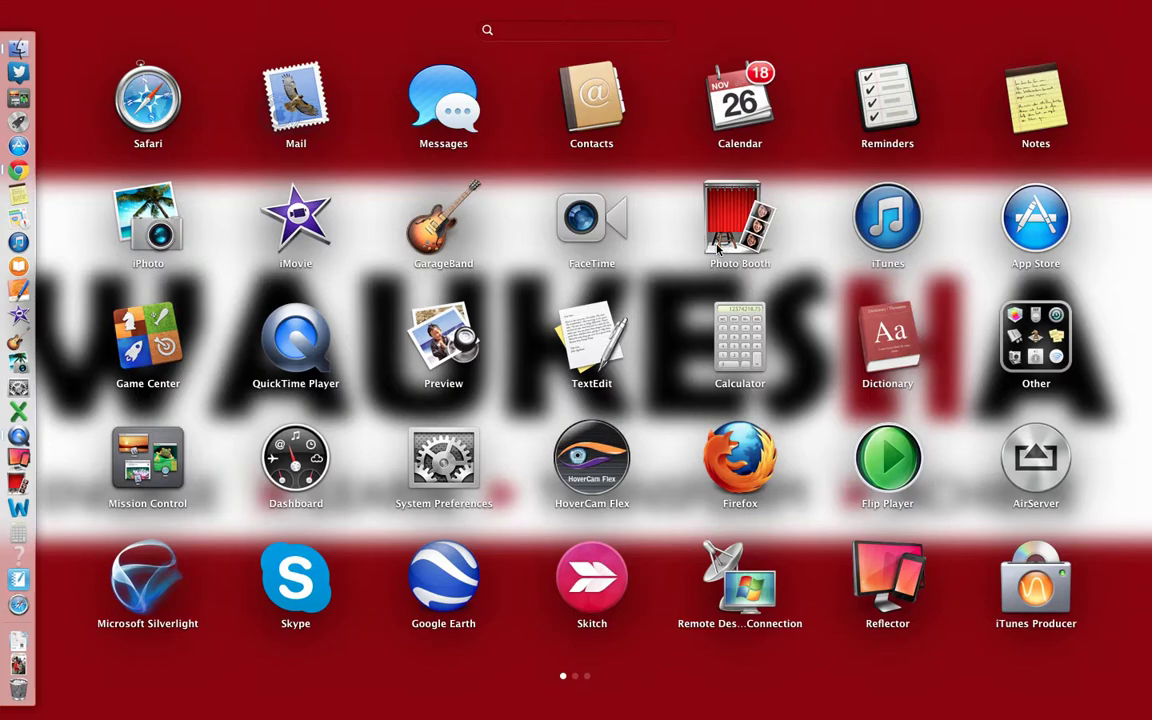
left_click_drag(735, 222, 38, 480)
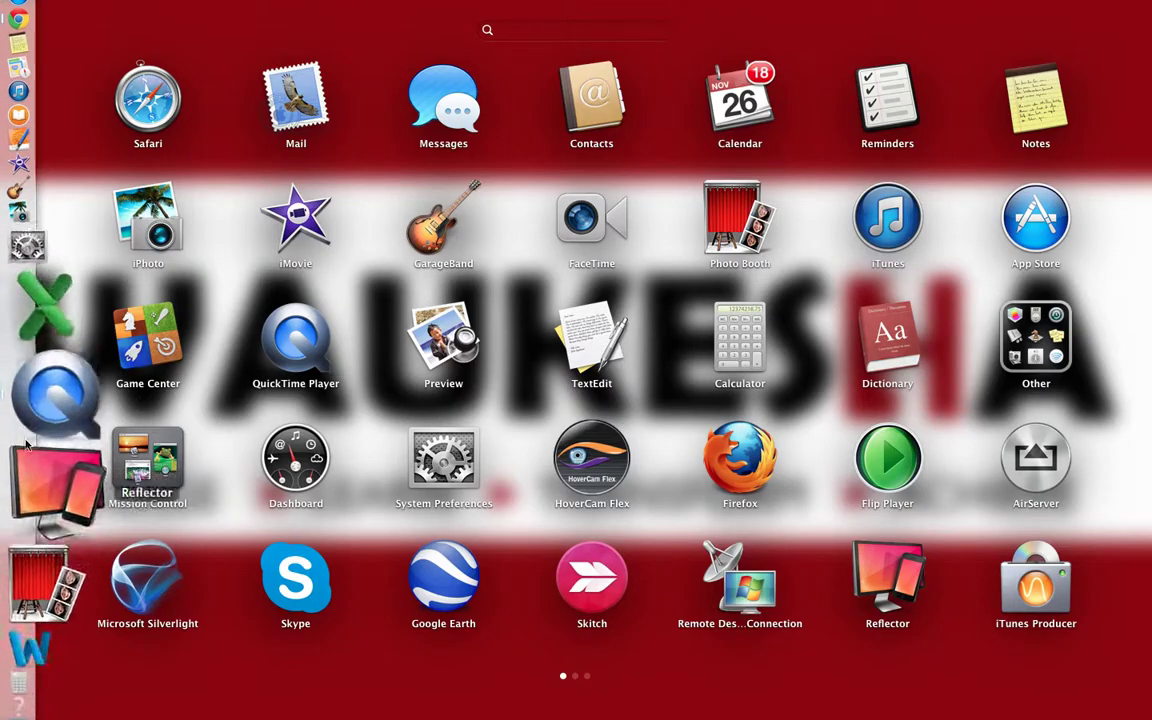
left_click(42, 127)
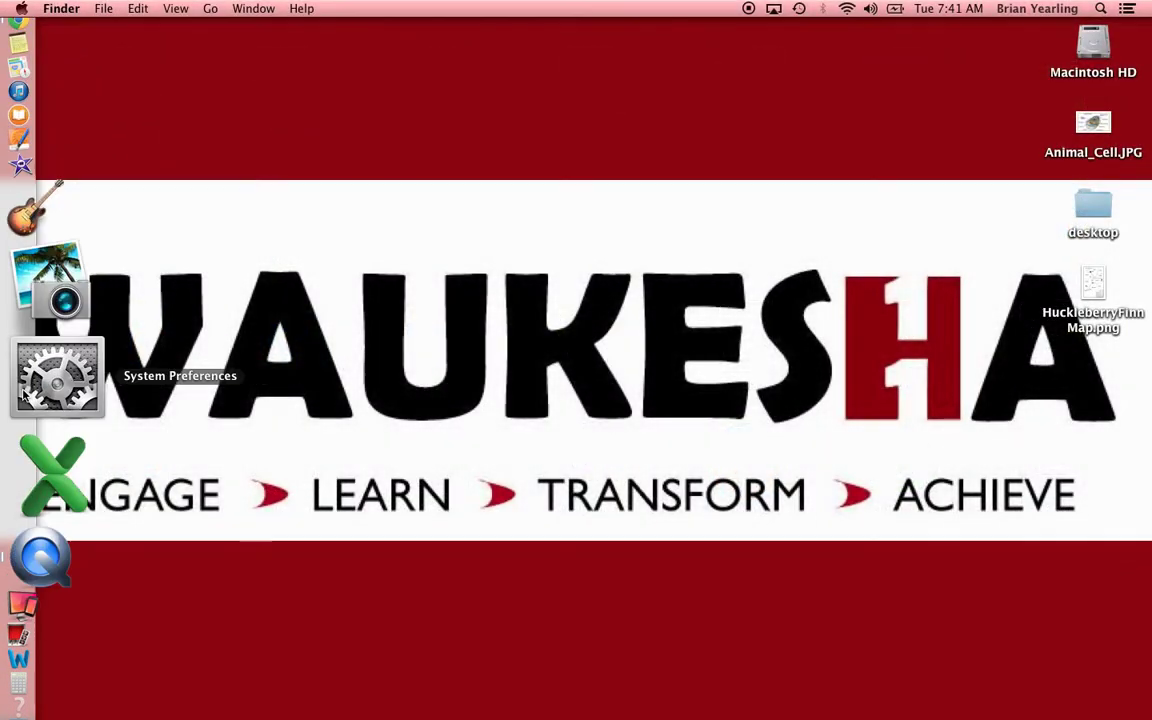
left_click(20, 483)
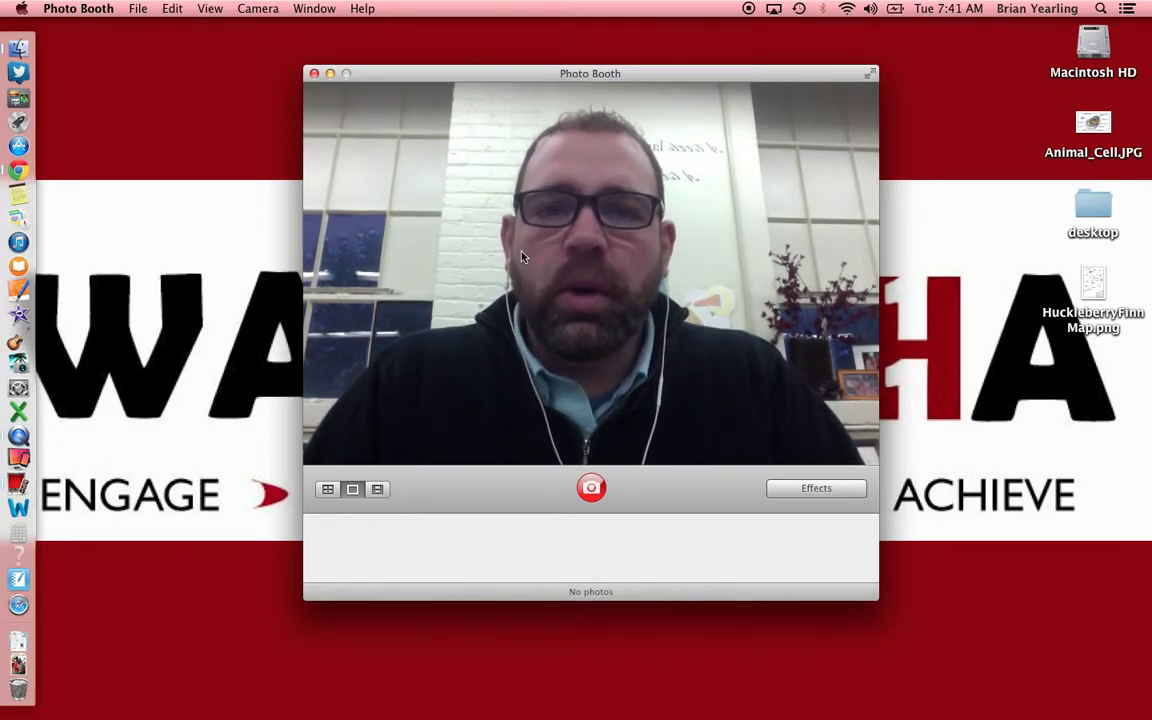
left_click_drag(513, 73, 509, 70)
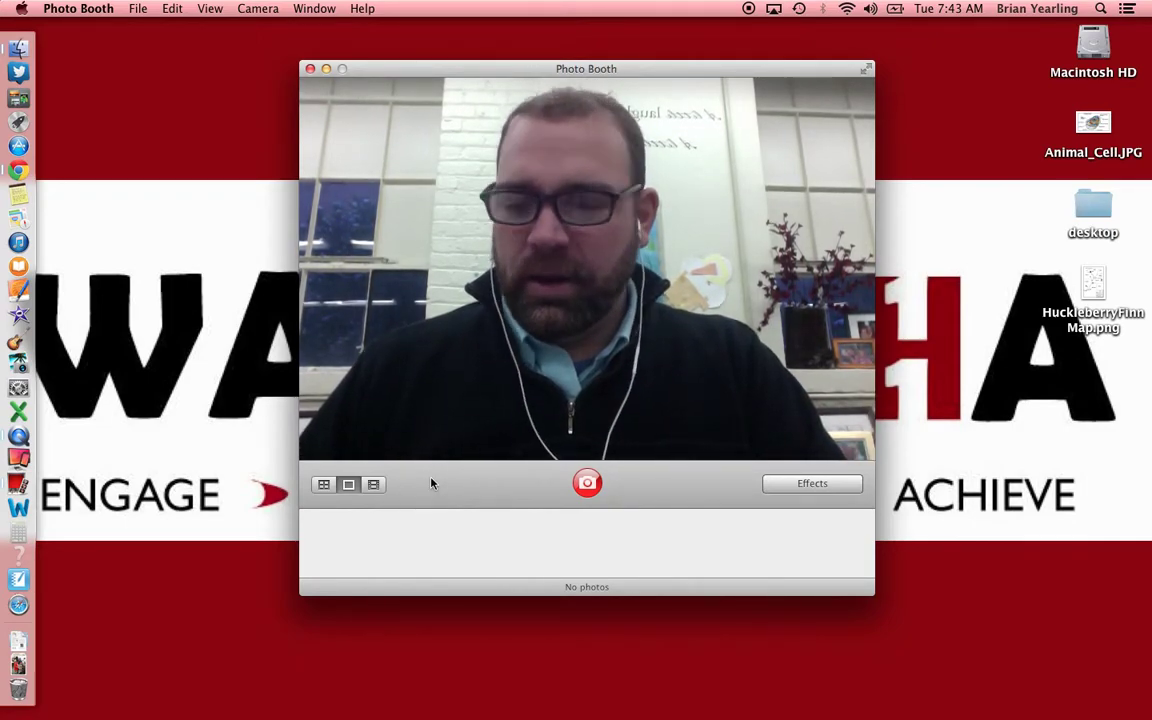
Take a single countdown snapshot with the shutter button
left_click(588, 484)
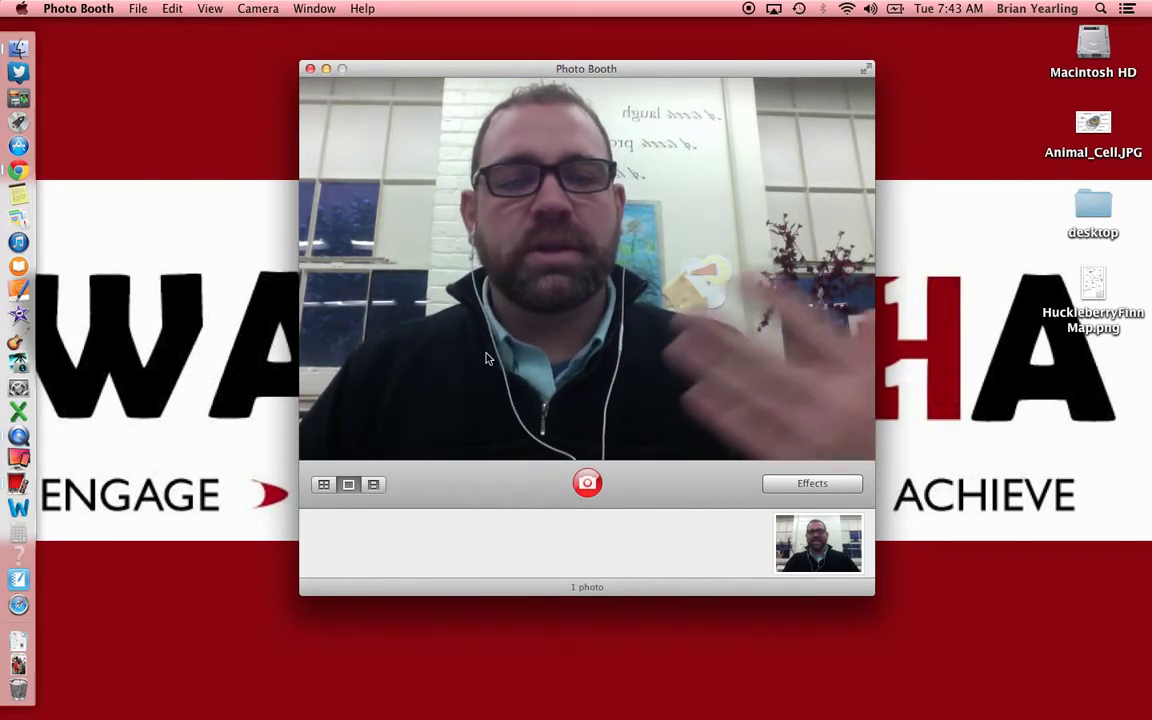
Capture a four-quick-pictures set, then switch to movie clip mode
left_click(323, 486)
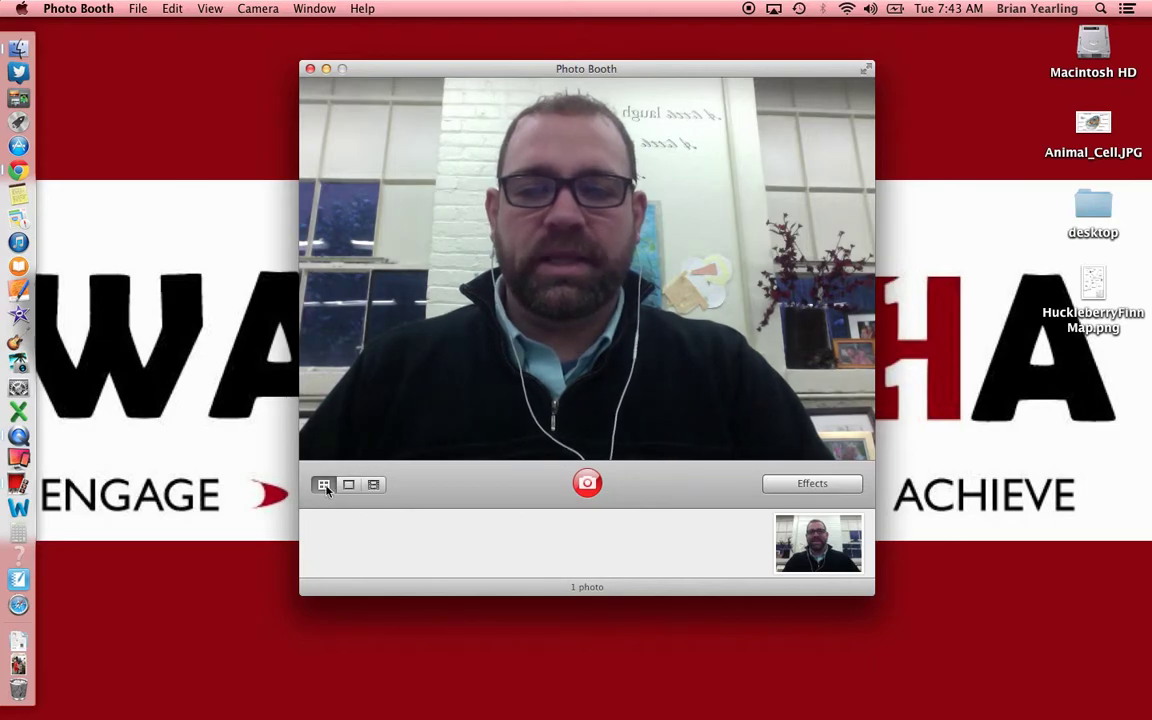
left_click(588, 484)
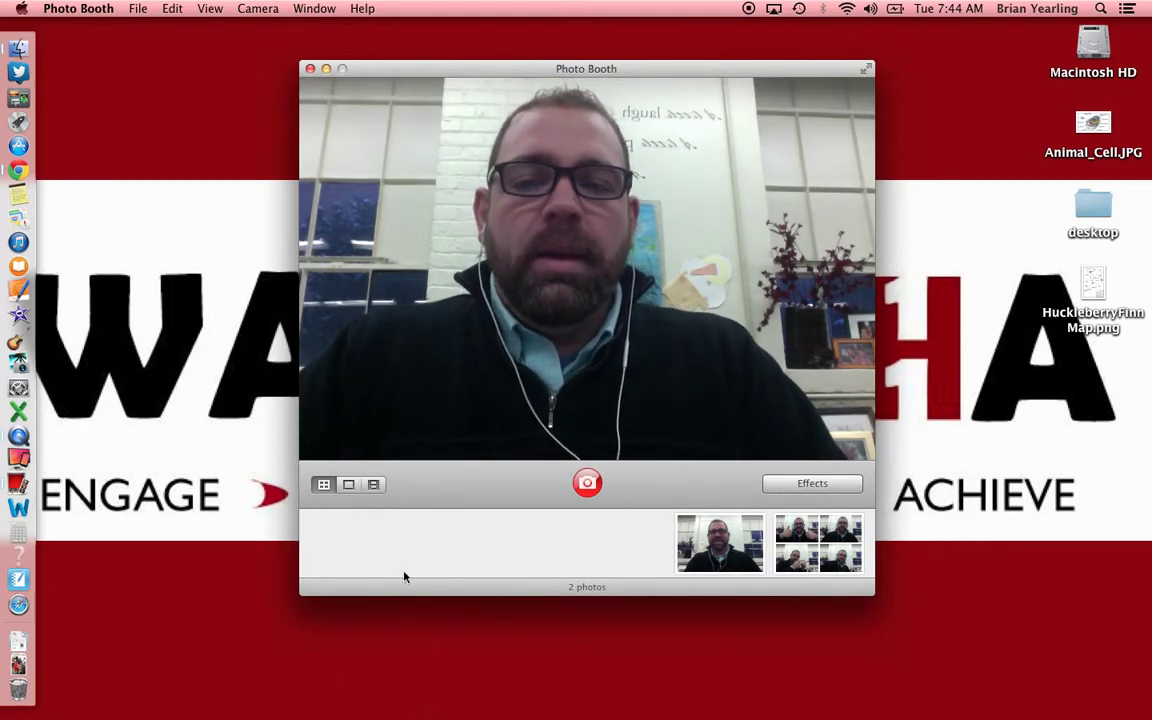
left_click(374, 485)
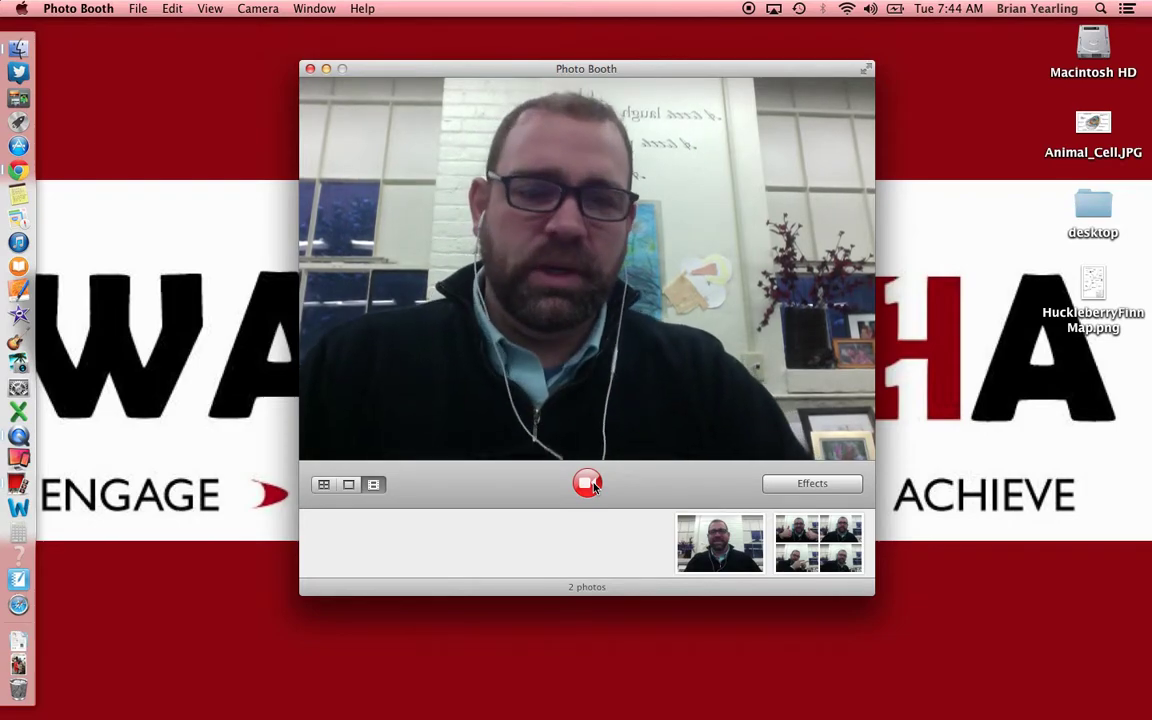
Record a movie clip of about 11 seconds
left_click(583, 481)
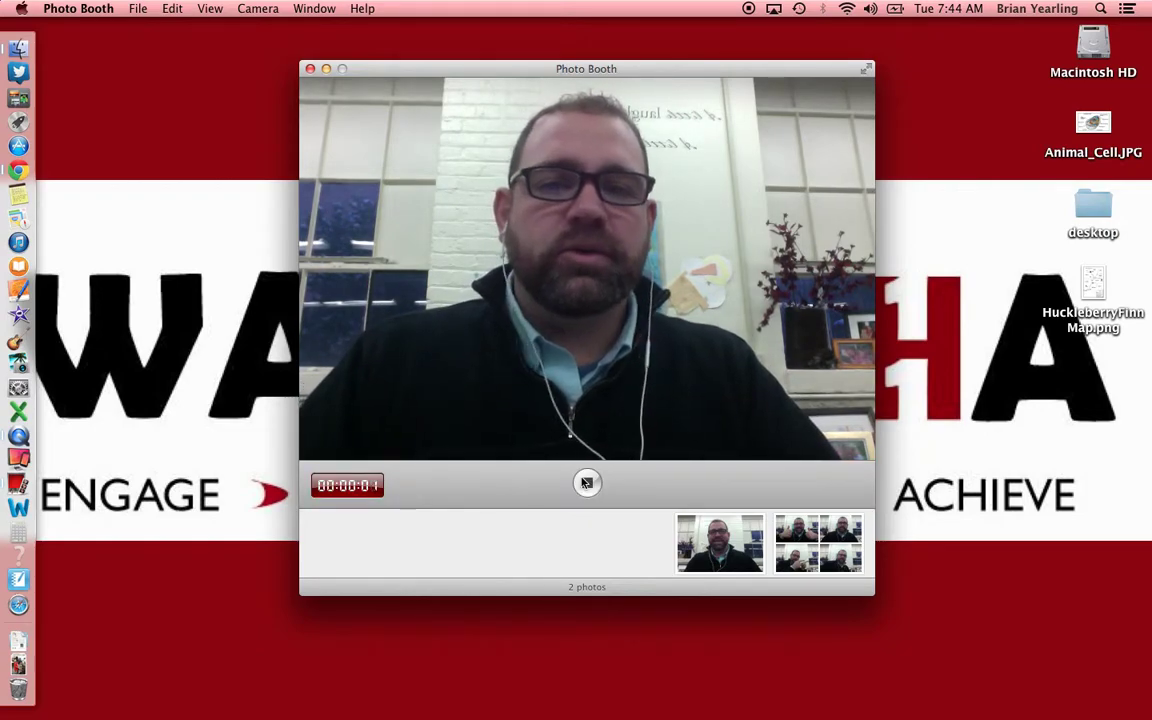
left_click(588, 485)
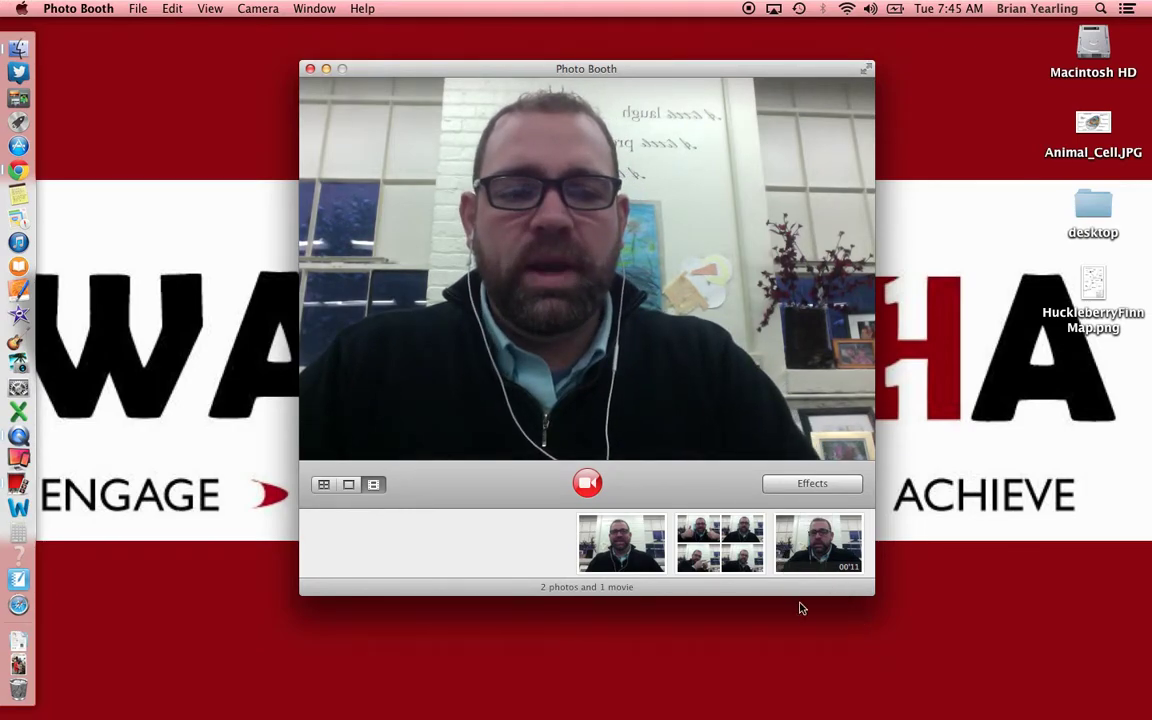
Play and pause the movie, view each photo, then show sharing options for the four-photo set
left_click(820, 565)
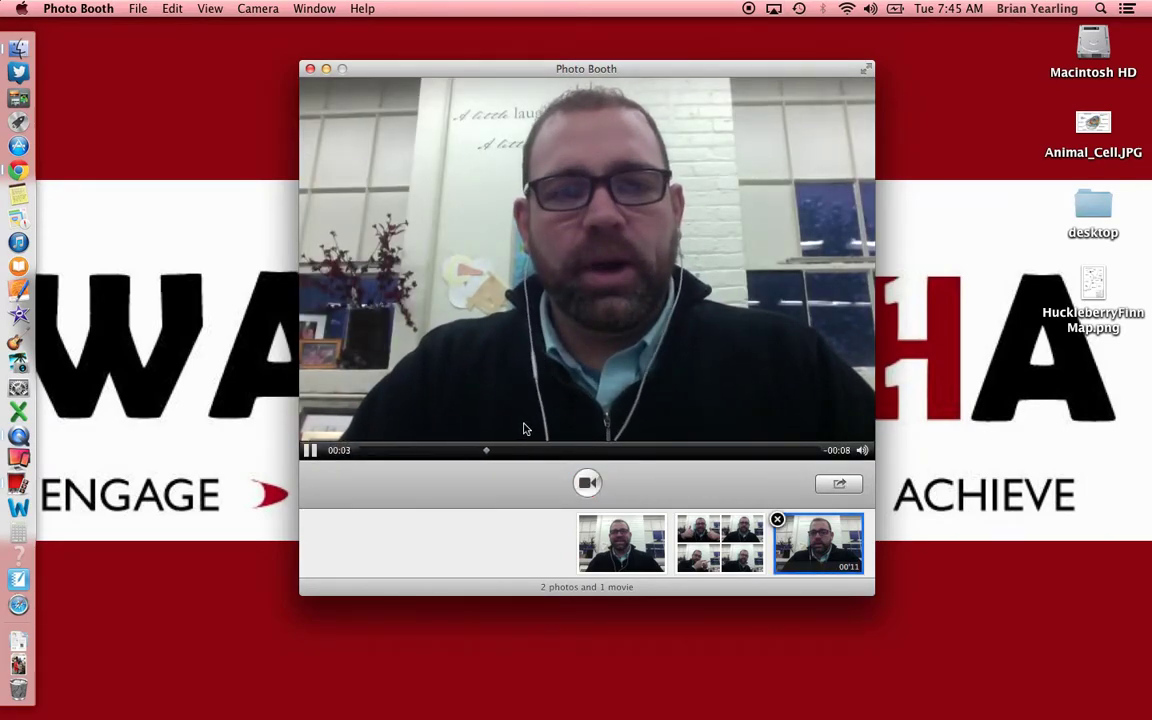
left_click(309, 450)
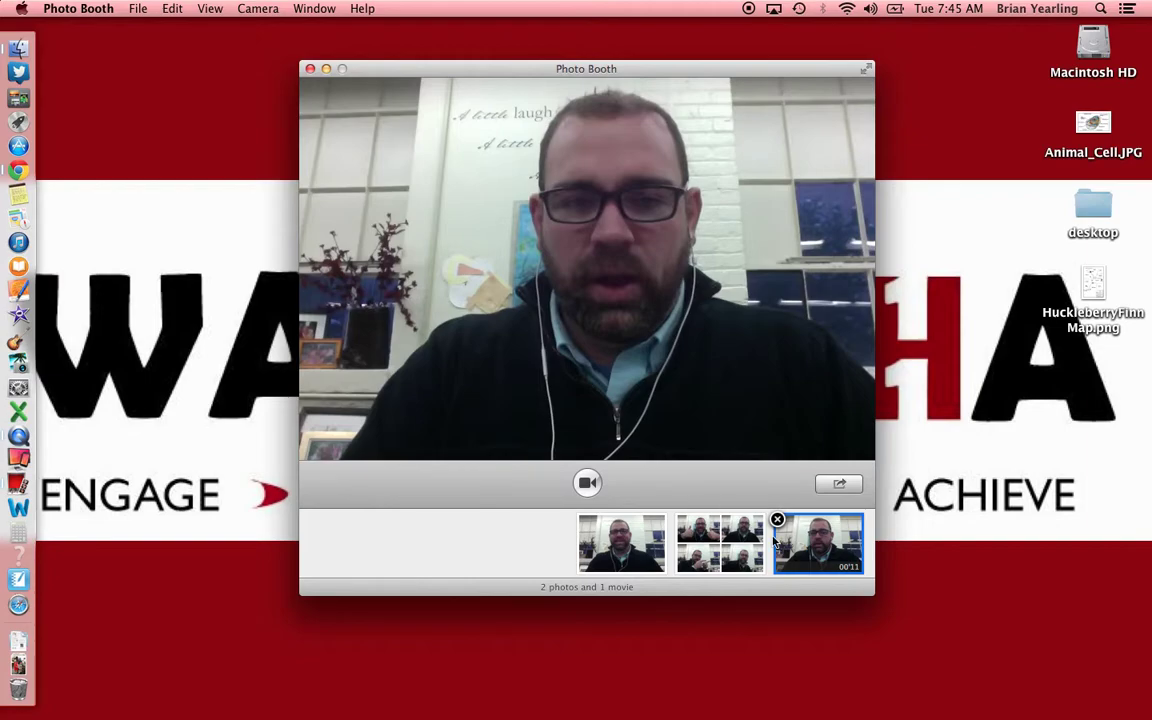
left_click(735, 540)
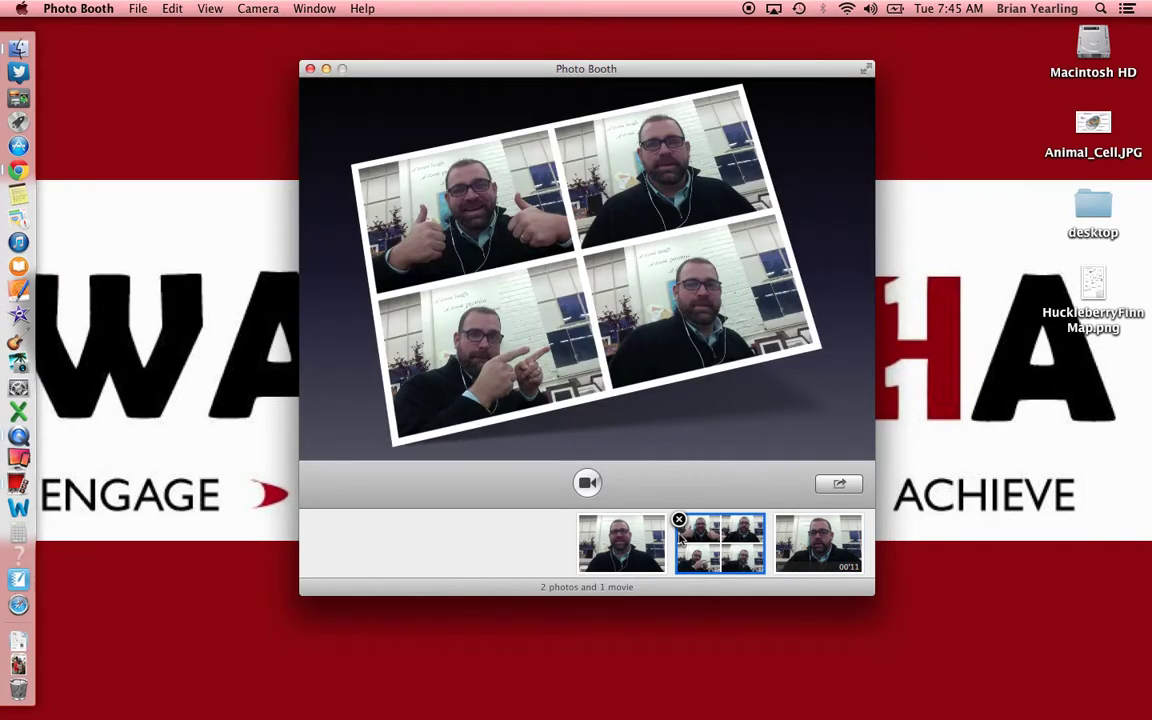
left_click(615, 553)
left_click(794, 534)
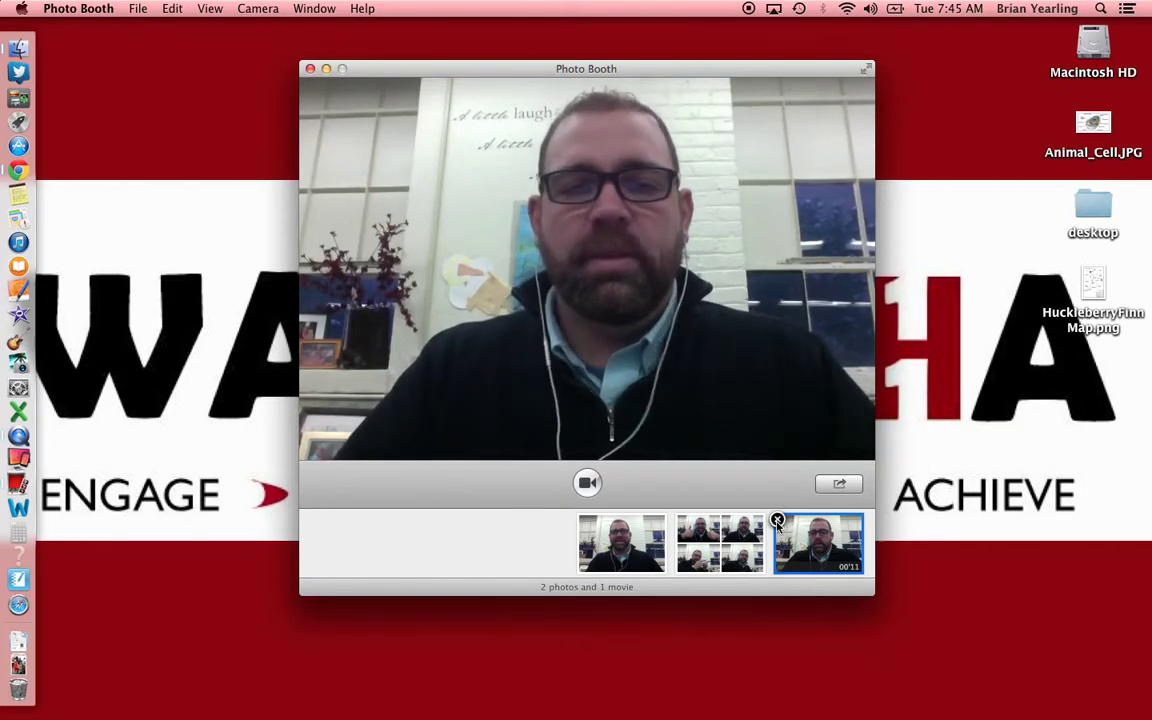
mouse_move(285, 456)
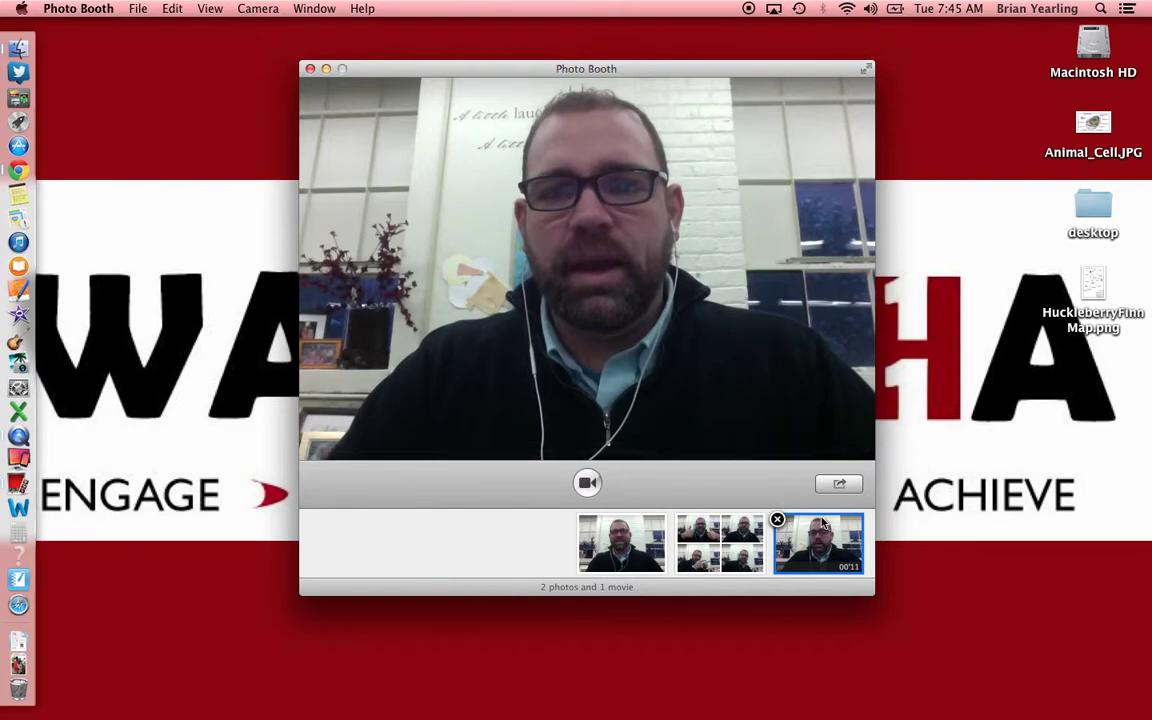
left_click(720, 543)
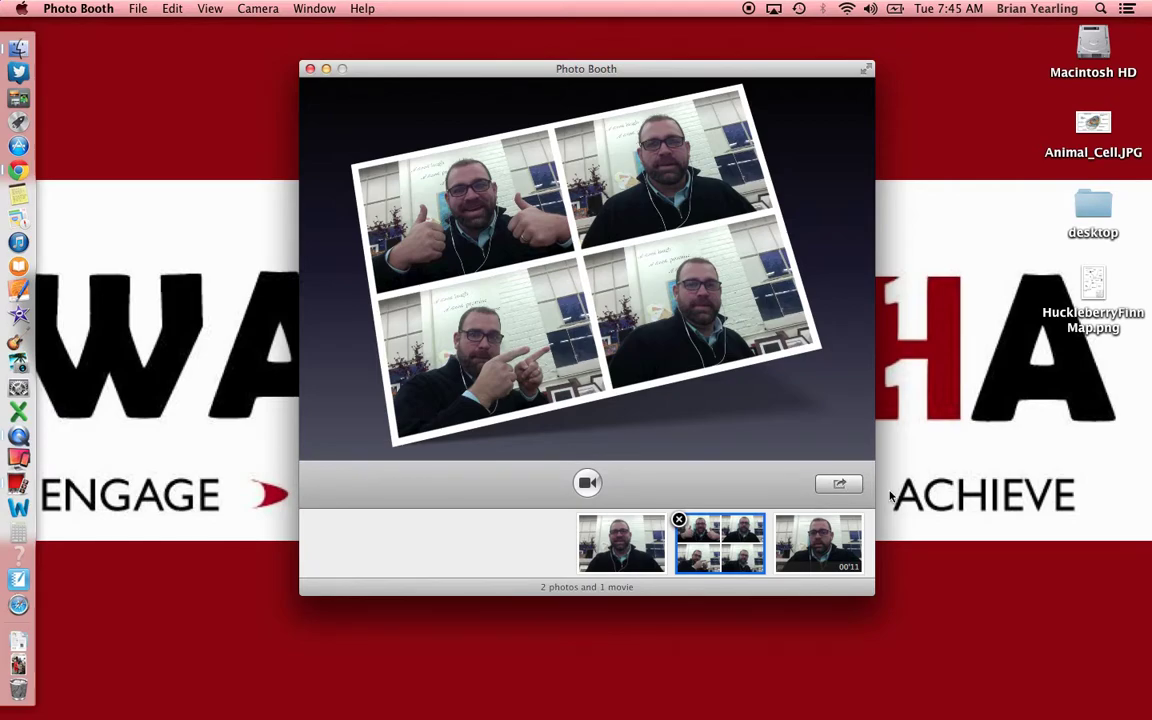
left_click(839, 484)
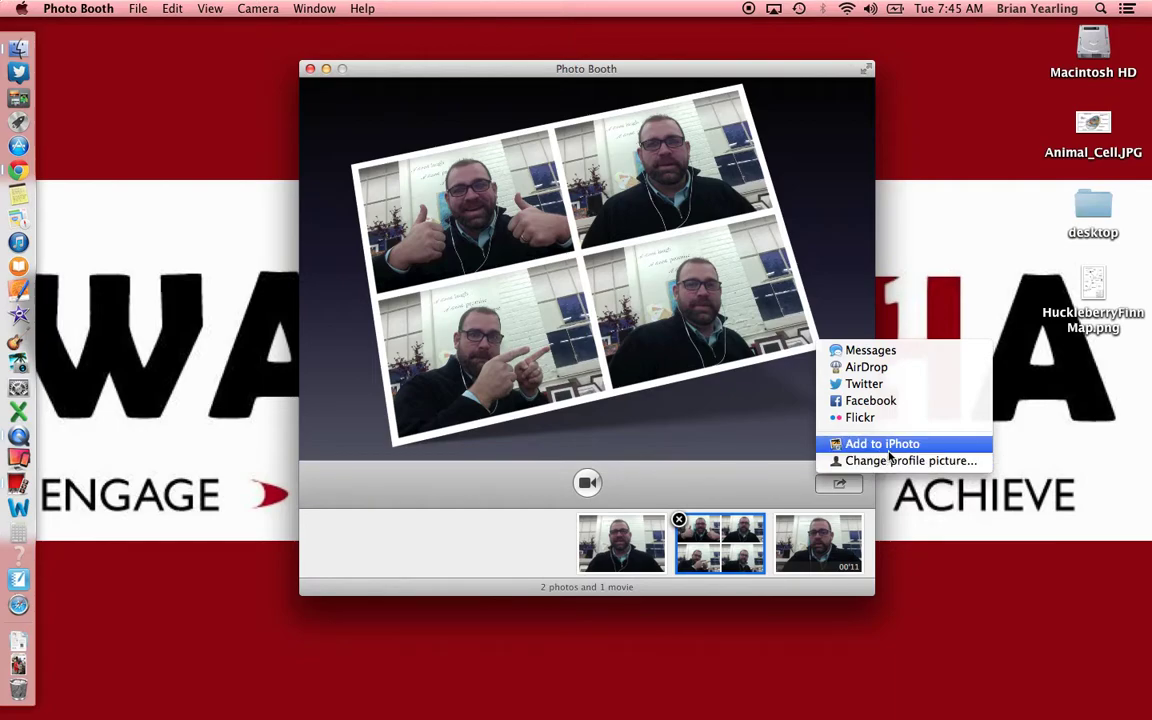
Close sharing, view the movie clip and check its sharing options, then dismiss them
left_click(840, 521)
left_click(836, 527)
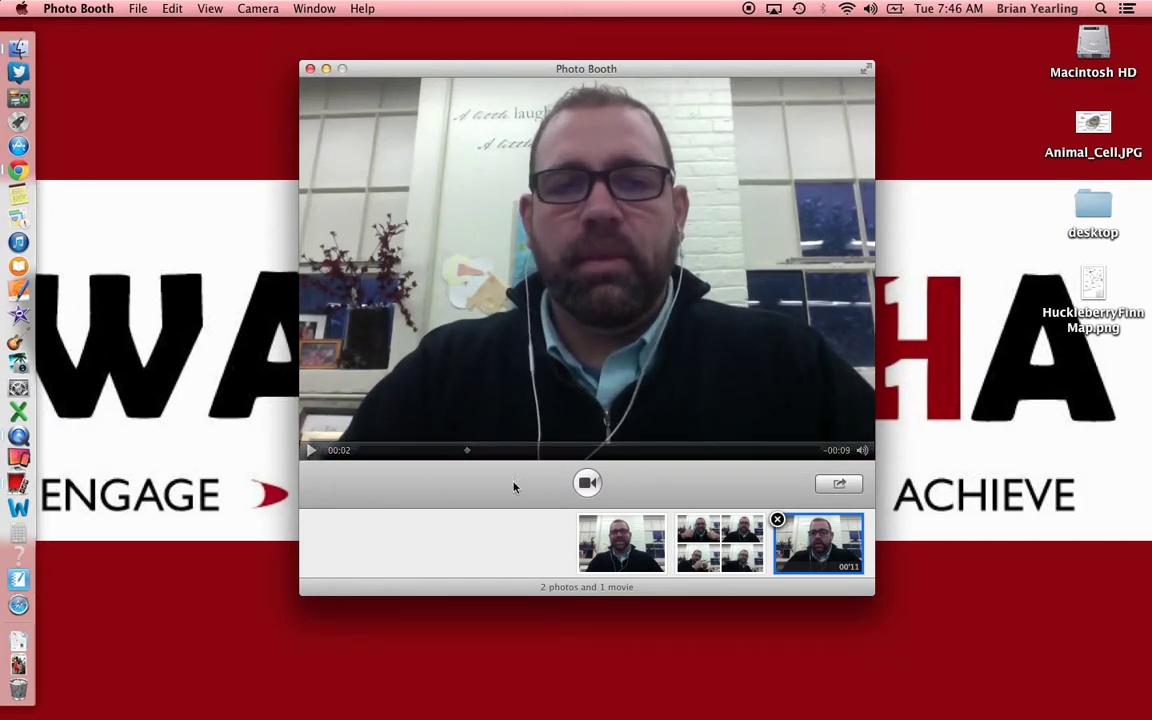
left_click(839, 485)
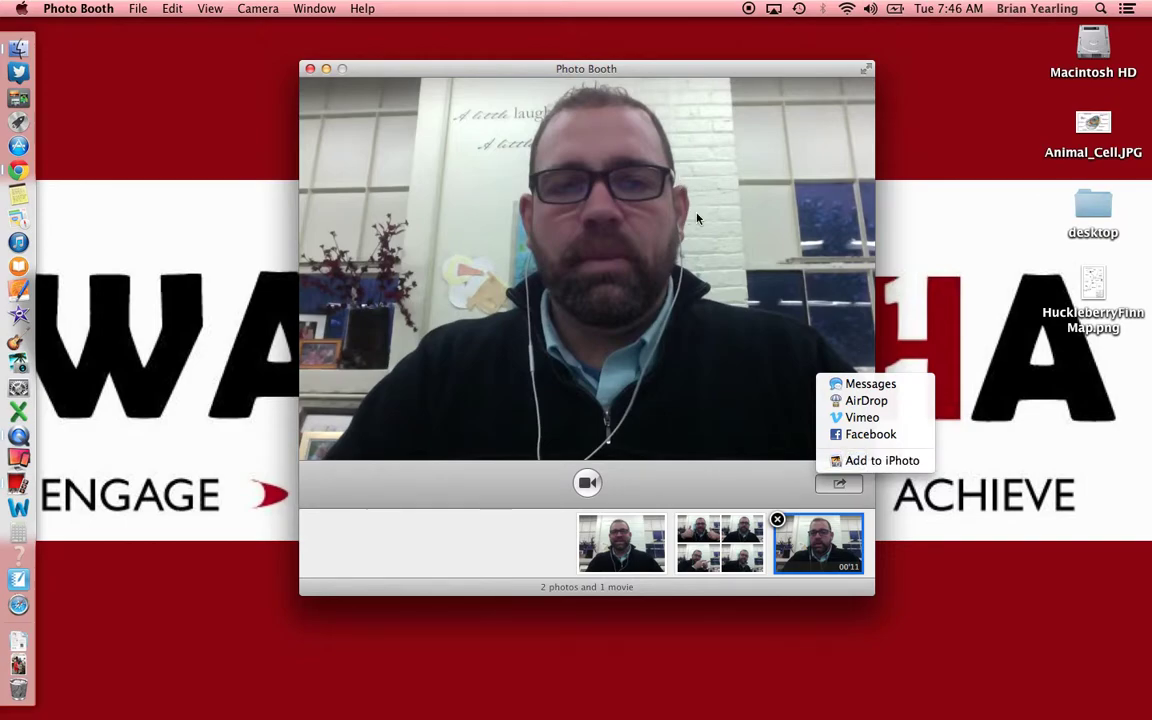
left_click(550, 460)
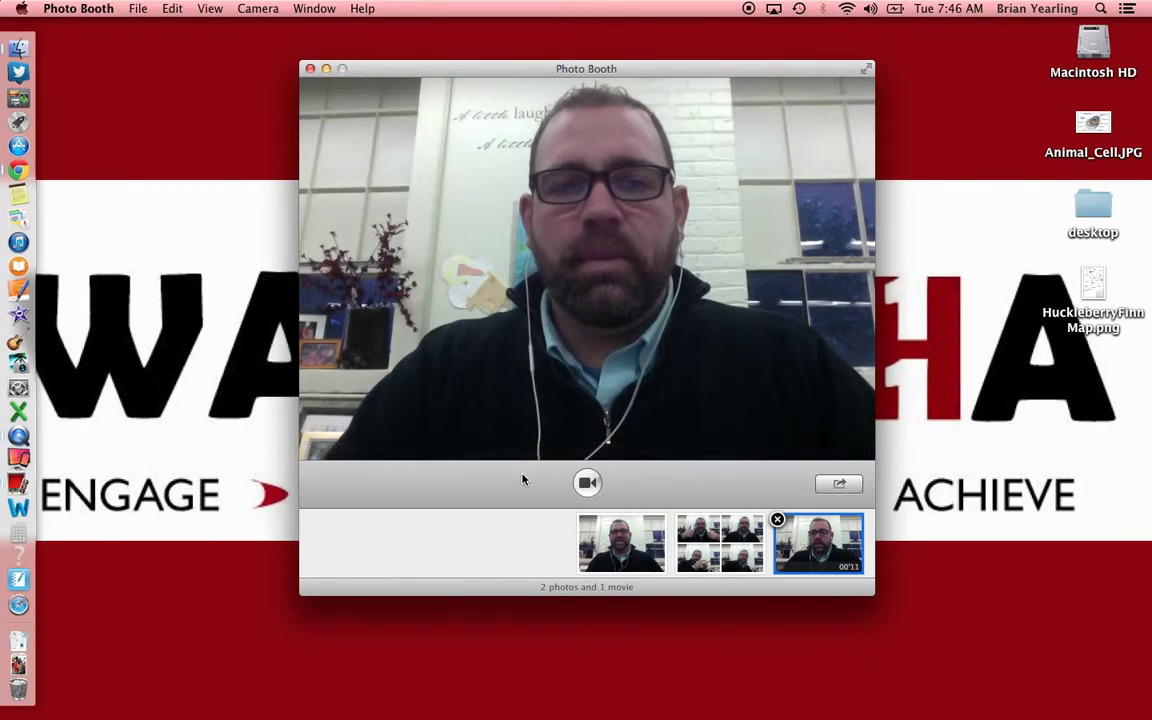
Delete the single photo and the four-up photo, leaving only the movie
left_click(604, 544)
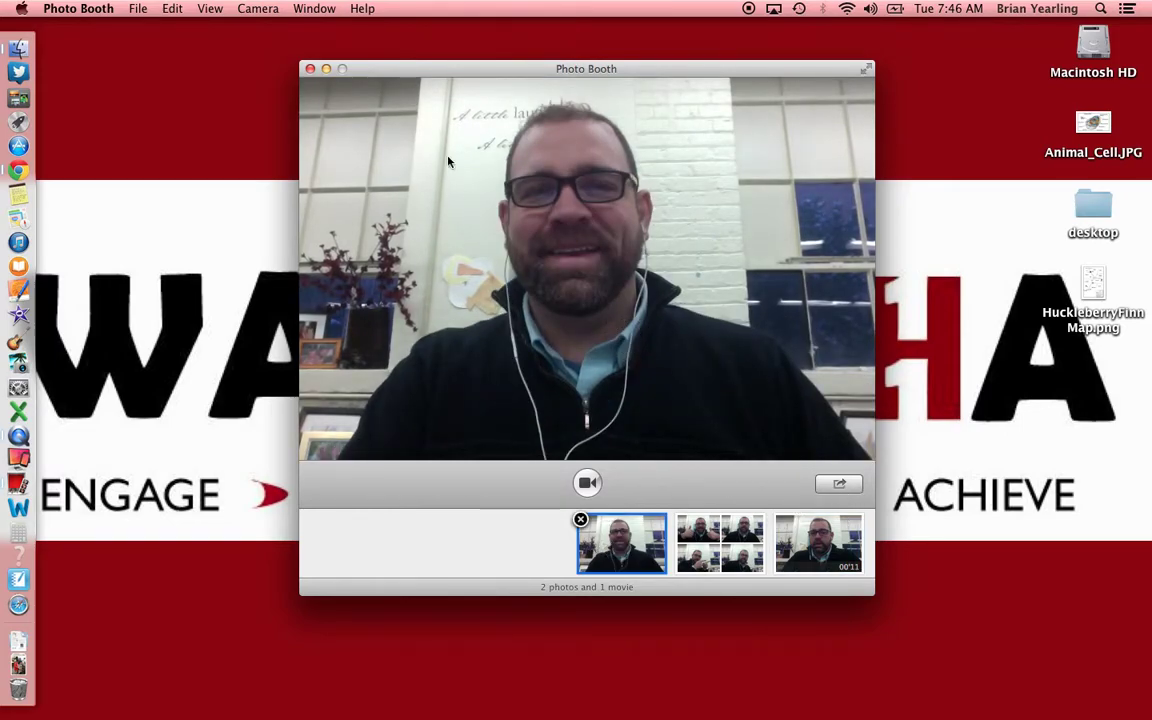
left_click(580, 521)
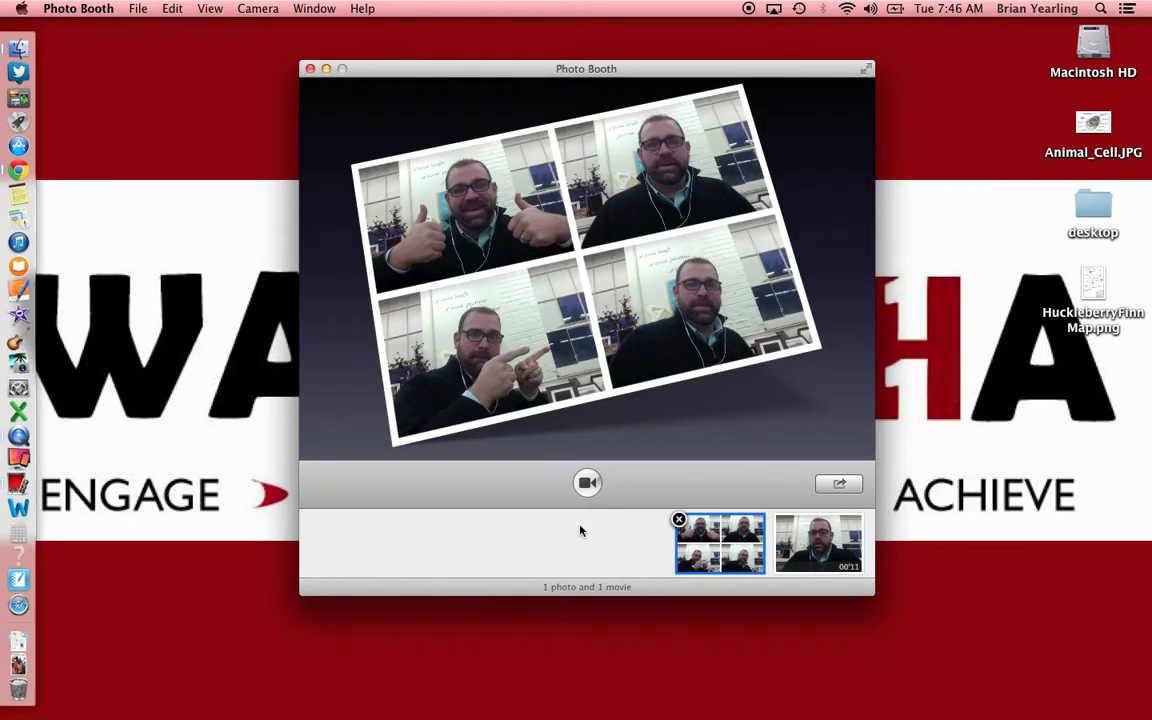
left_click(674, 521)
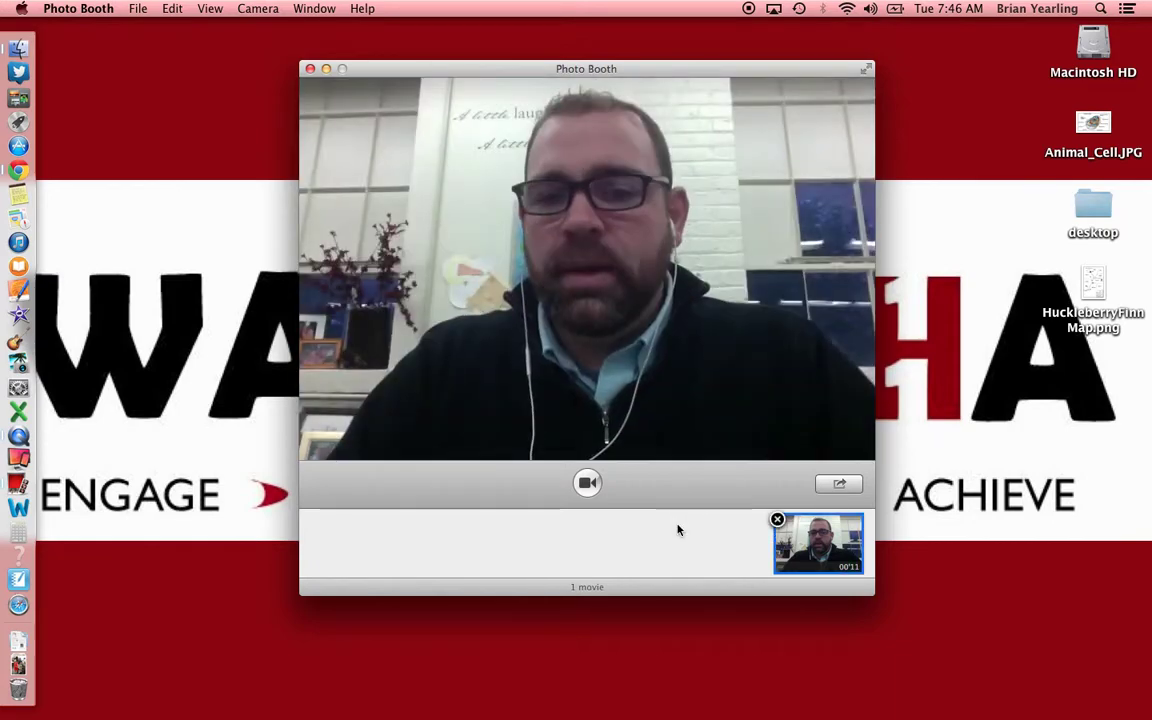
Delete the movie, try the Space Alien, Chipmunk and Frog effects, ending on the effects grid
left_click(777, 520)
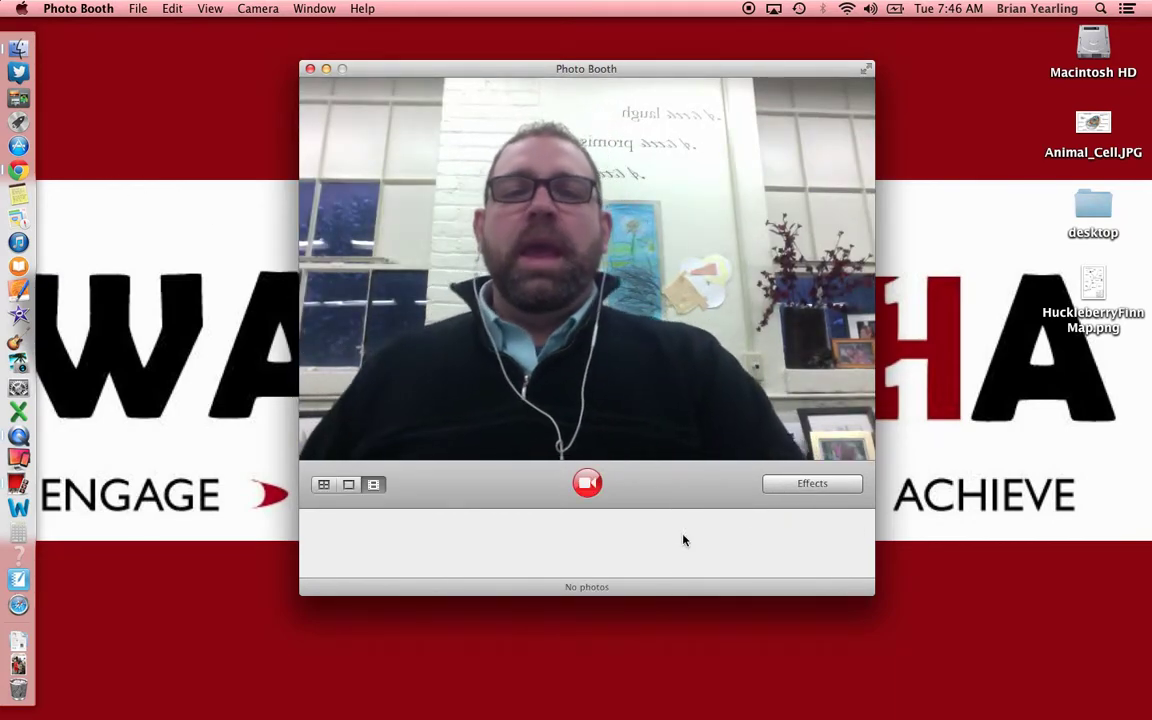
left_click(798, 486)
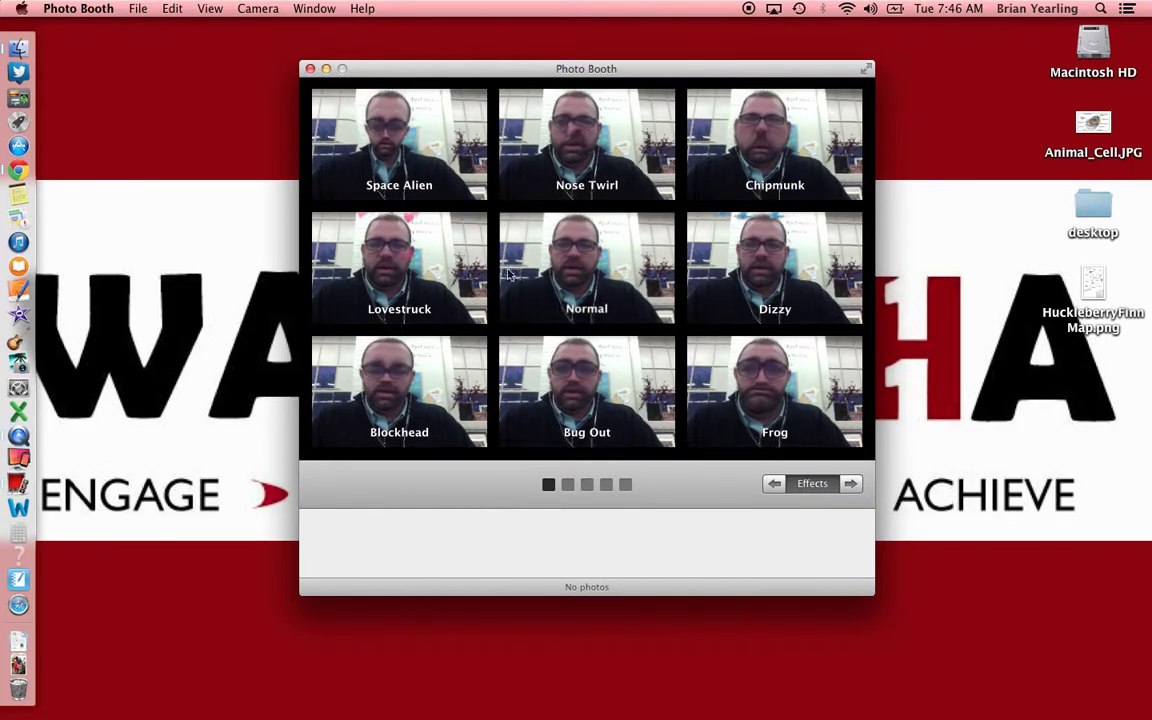
left_click(419, 136)
left_click(816, 485)
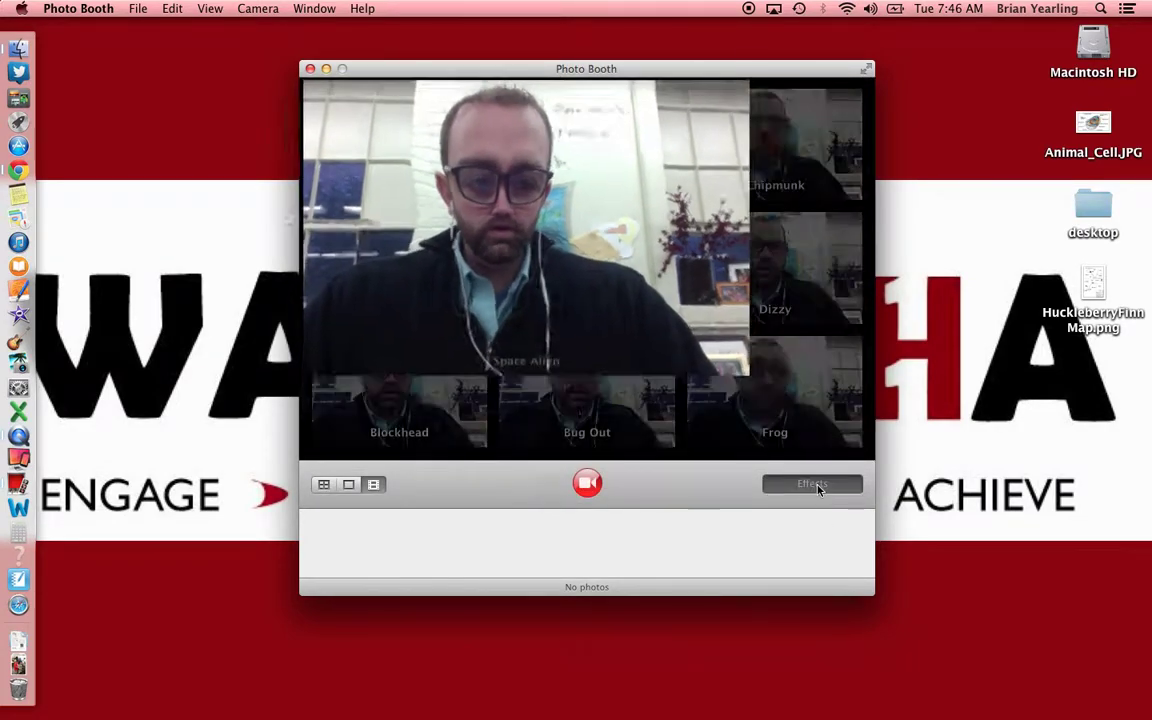
left_click(809, 484)
left_click(703, 349)
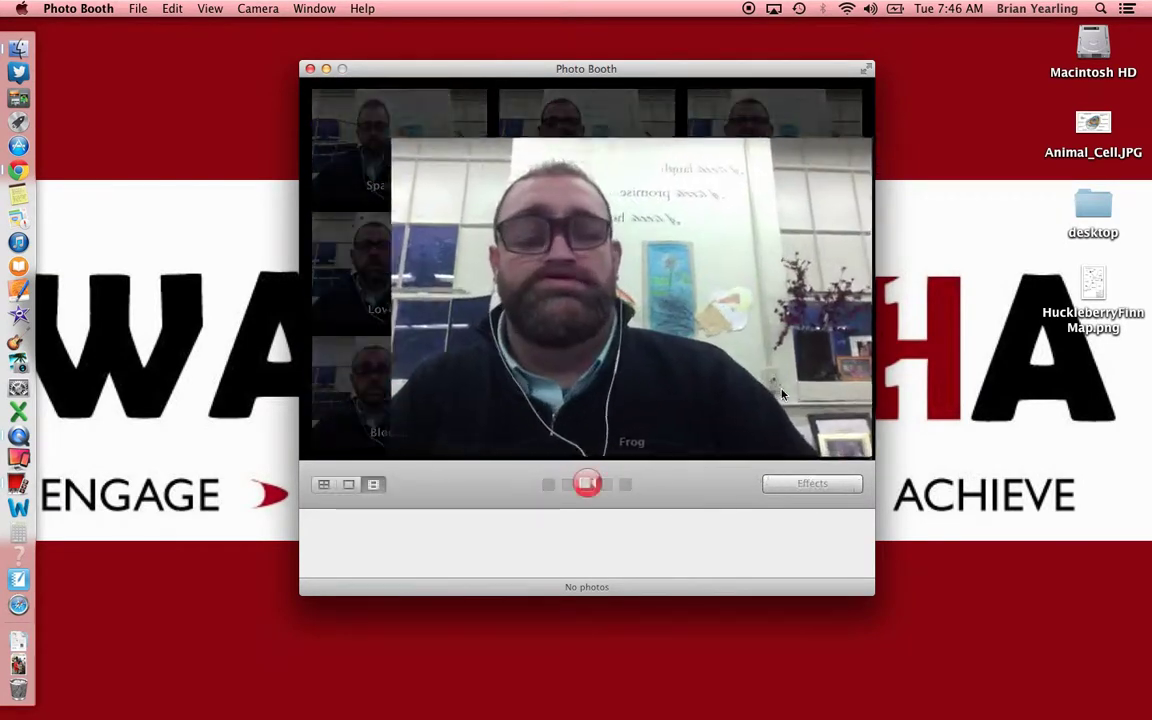
left_click(851, 483)
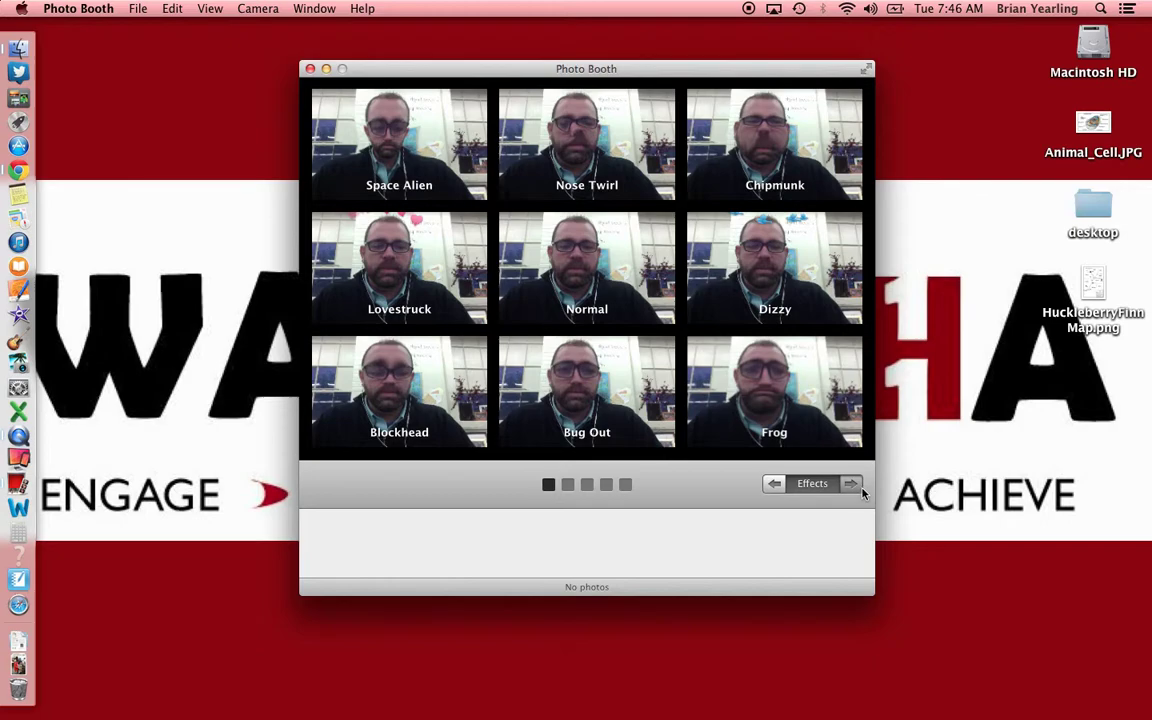
Page forward through the effects to the Cloaking Device, Fish and Yosemite backdrops
left_click(856, 486)
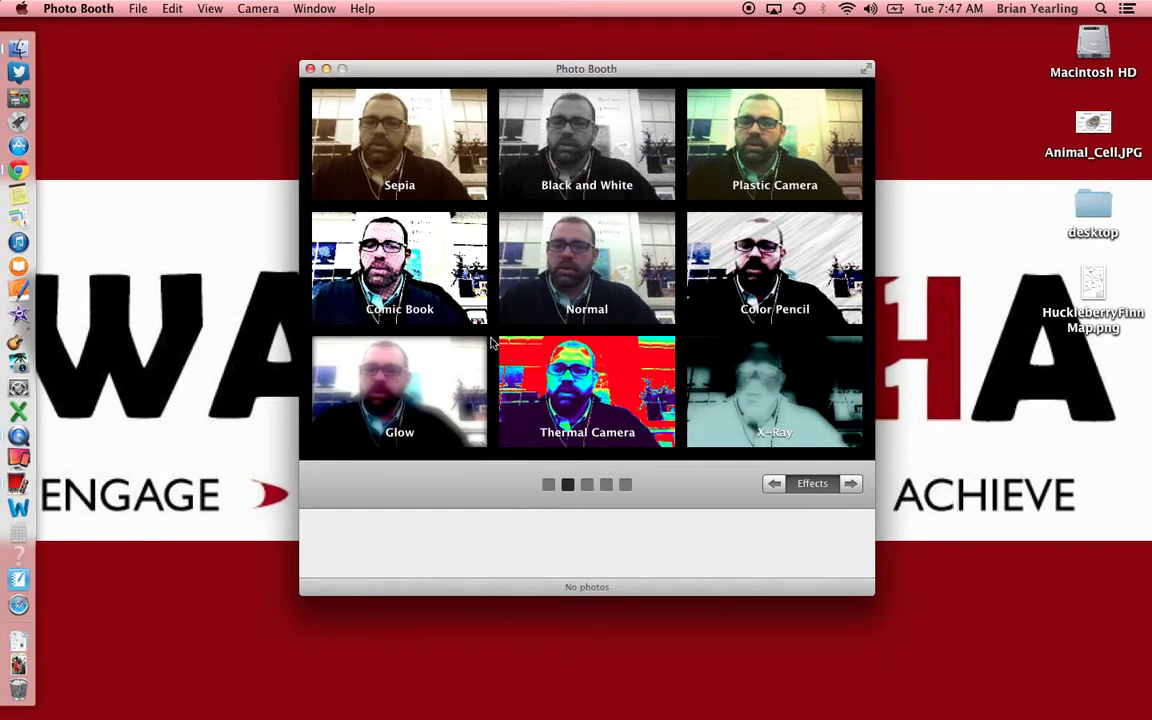
left_click(849, 485)
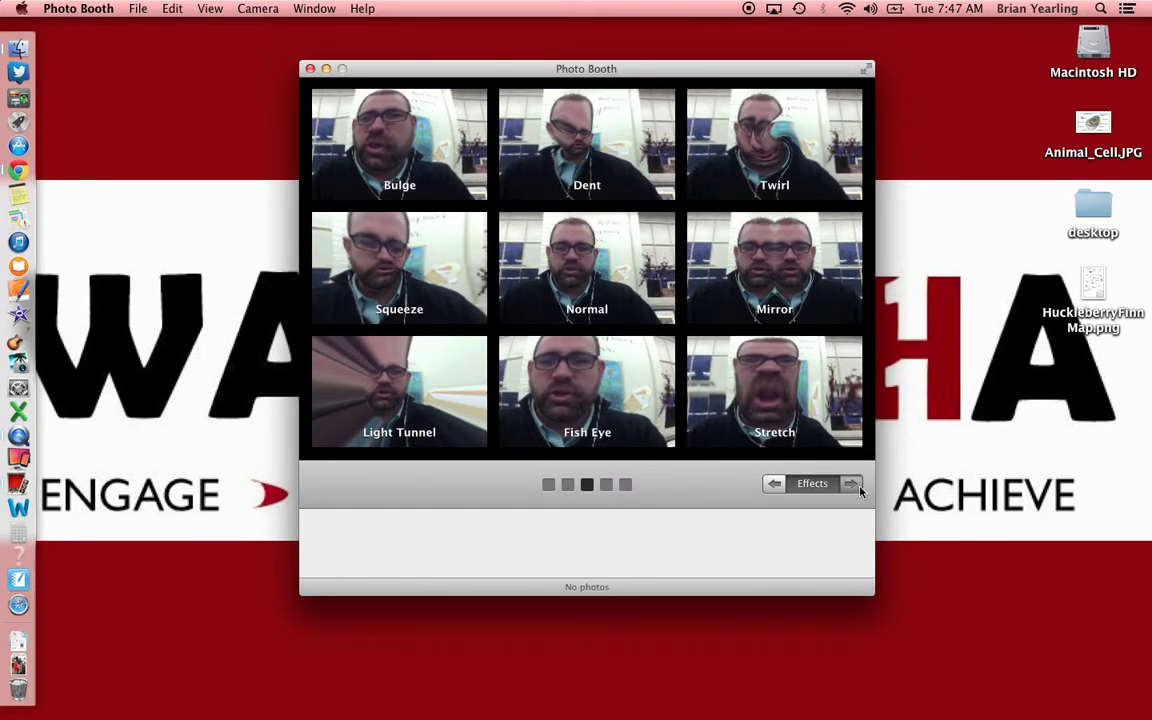
scroll(820, 455, "right", 3)
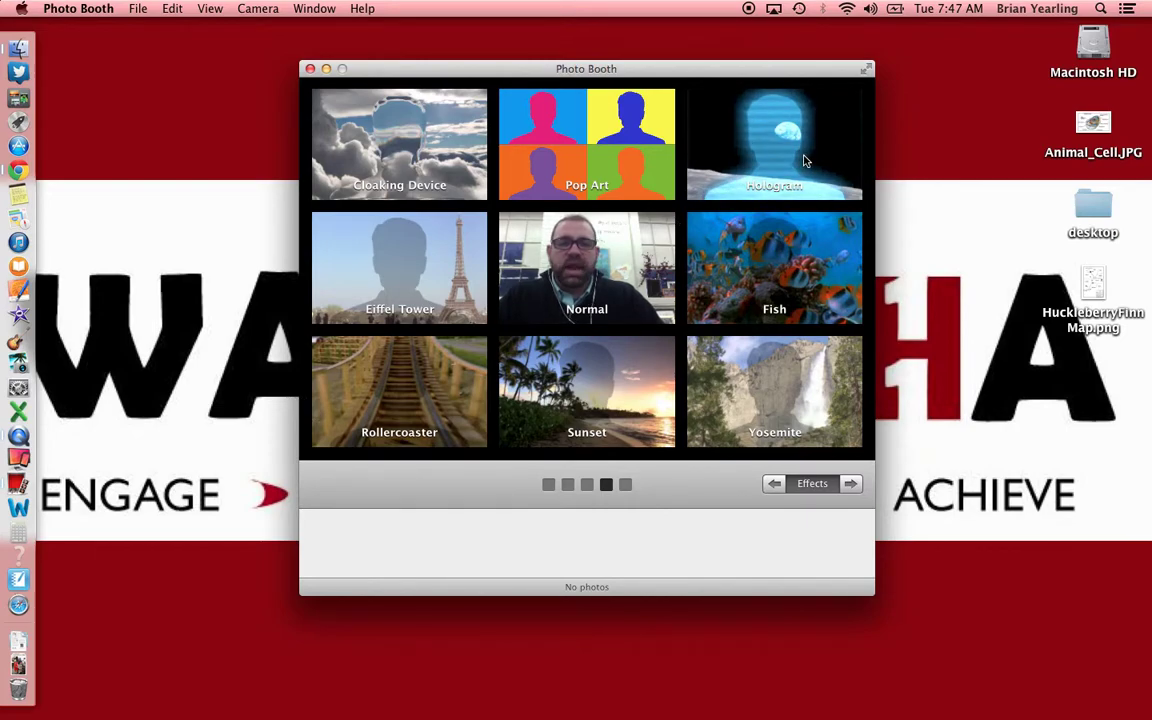
Apply the Fish aquarium backdrop behind the live camera view
left_click(793, 258)
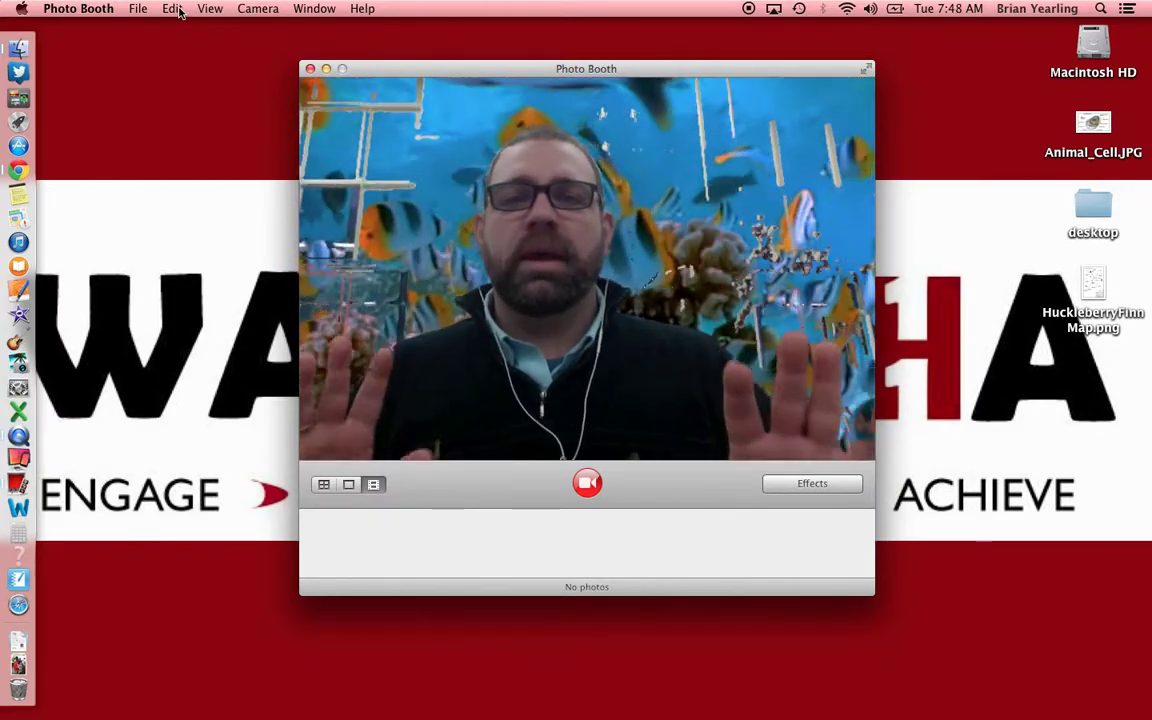
Use View > Reset Effect so the Fish backdrop re-captures the background
left_click(174, 9)
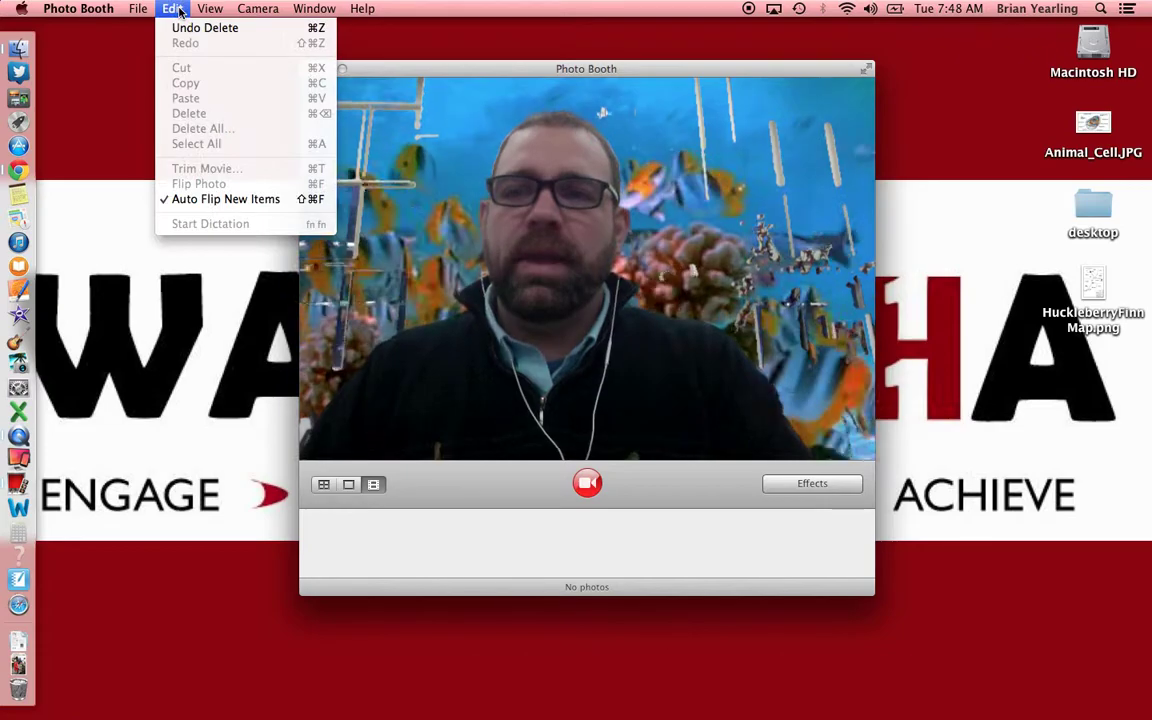
mouse_move(212, 10)
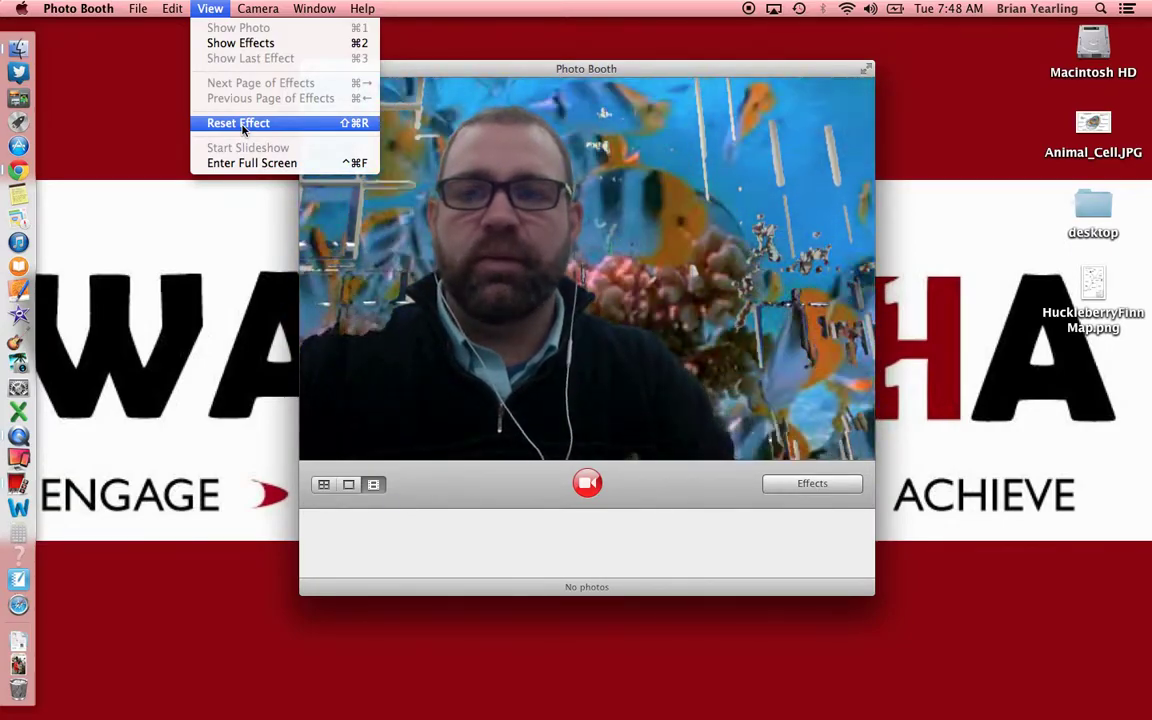
left_click(238, 123)
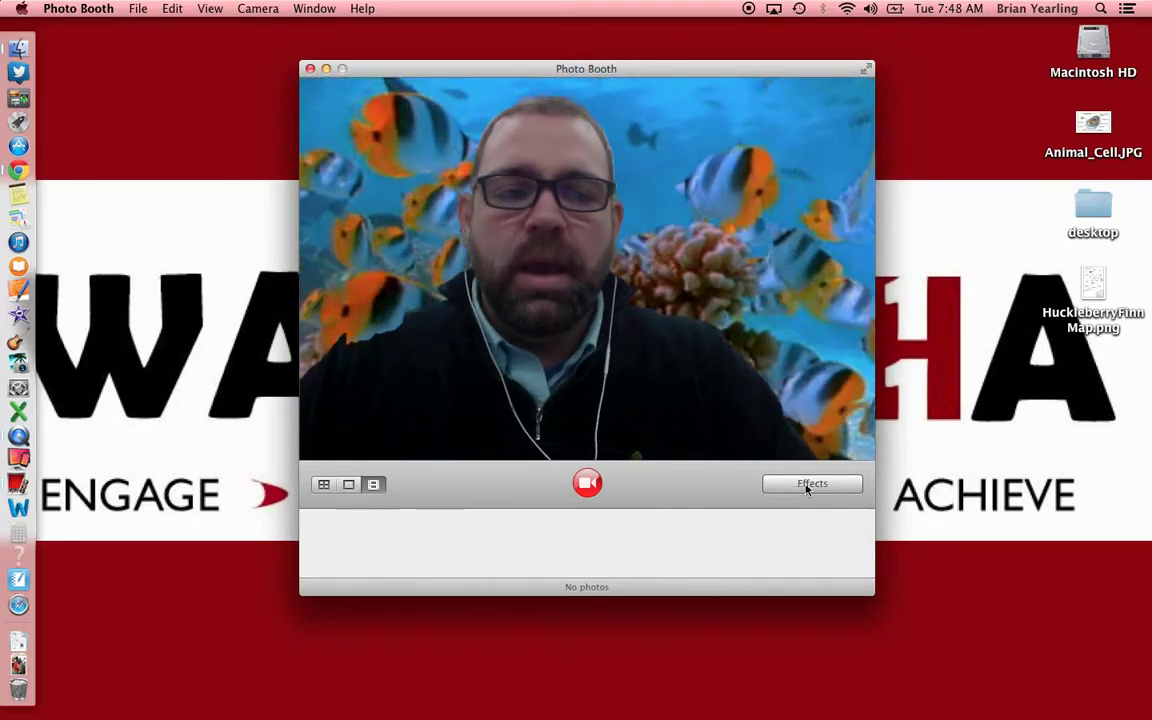
Apply Pop Art, then Hologram, to the live view, ending back at the effects gallery
left_click(810, 484)
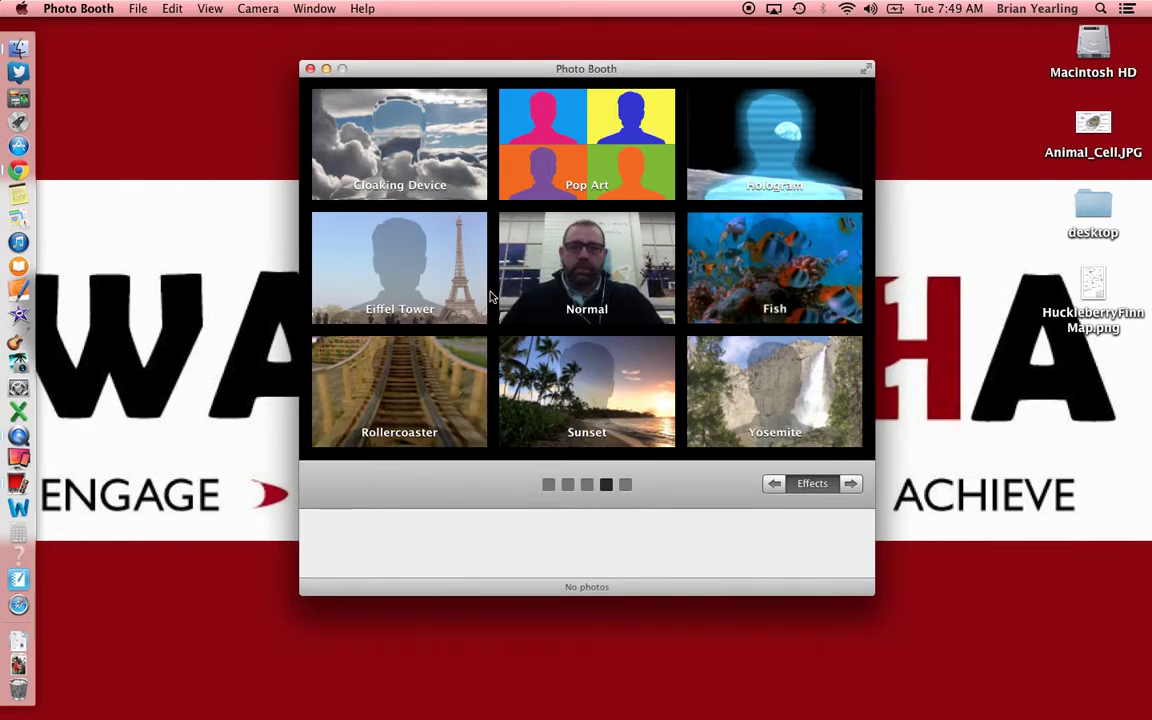
left_click(649, 163)
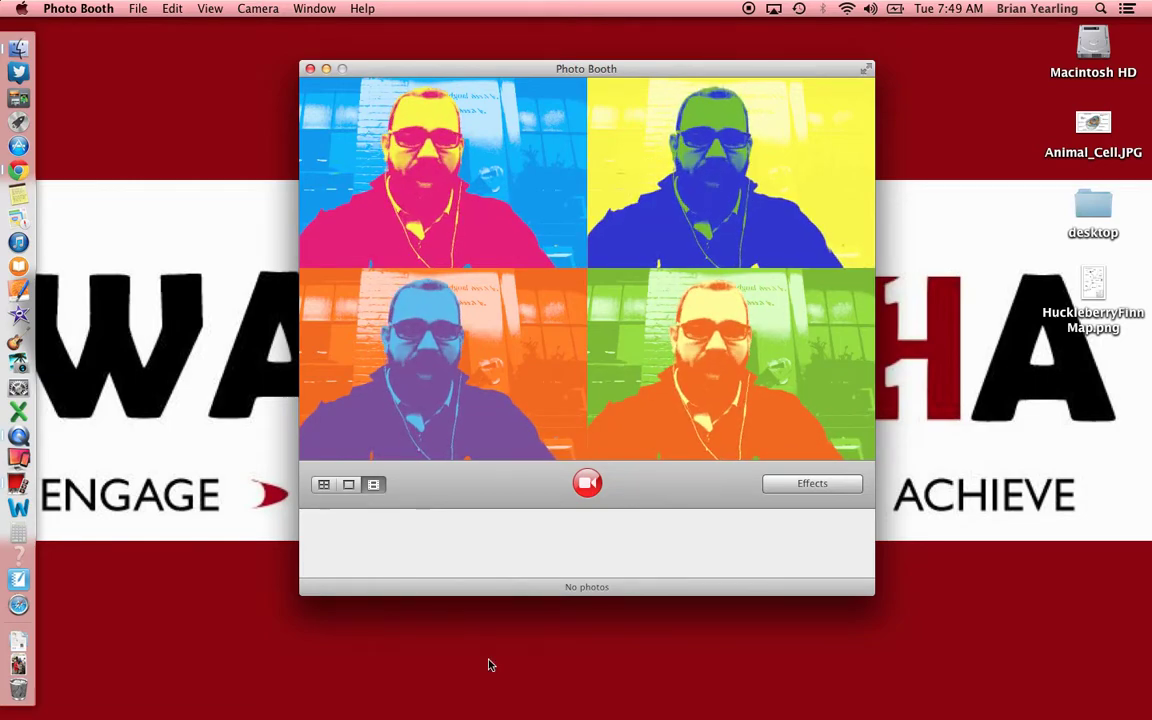
left_click(840, 482)
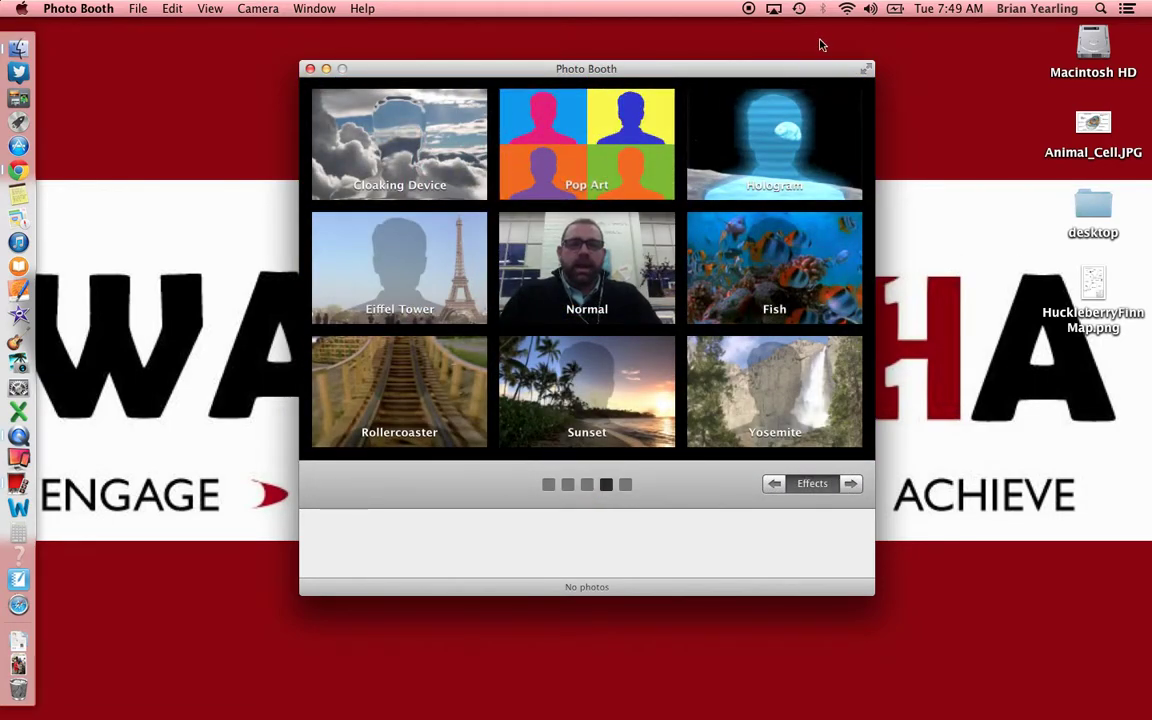
left_click(754, 124)
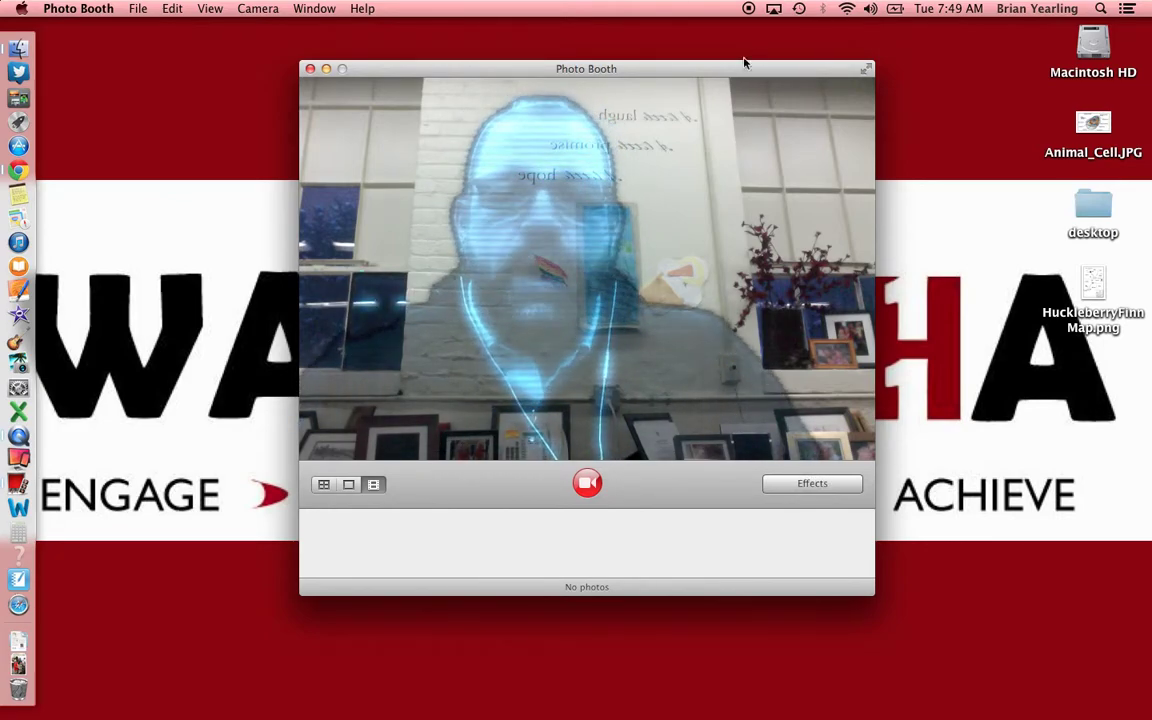
left_click(828, 484)
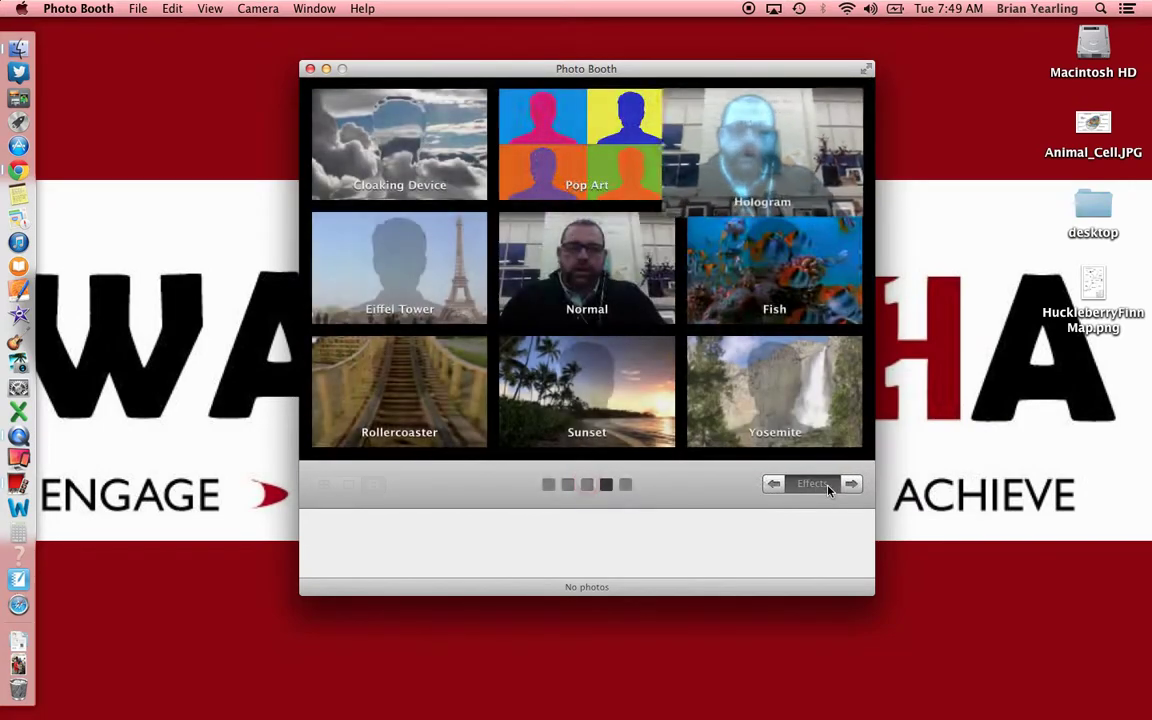
Drag HuckleberryFinn Map.png into an empty User Backdrop slot, then apply the Animal Cell backdrop
left_click(626, 485)
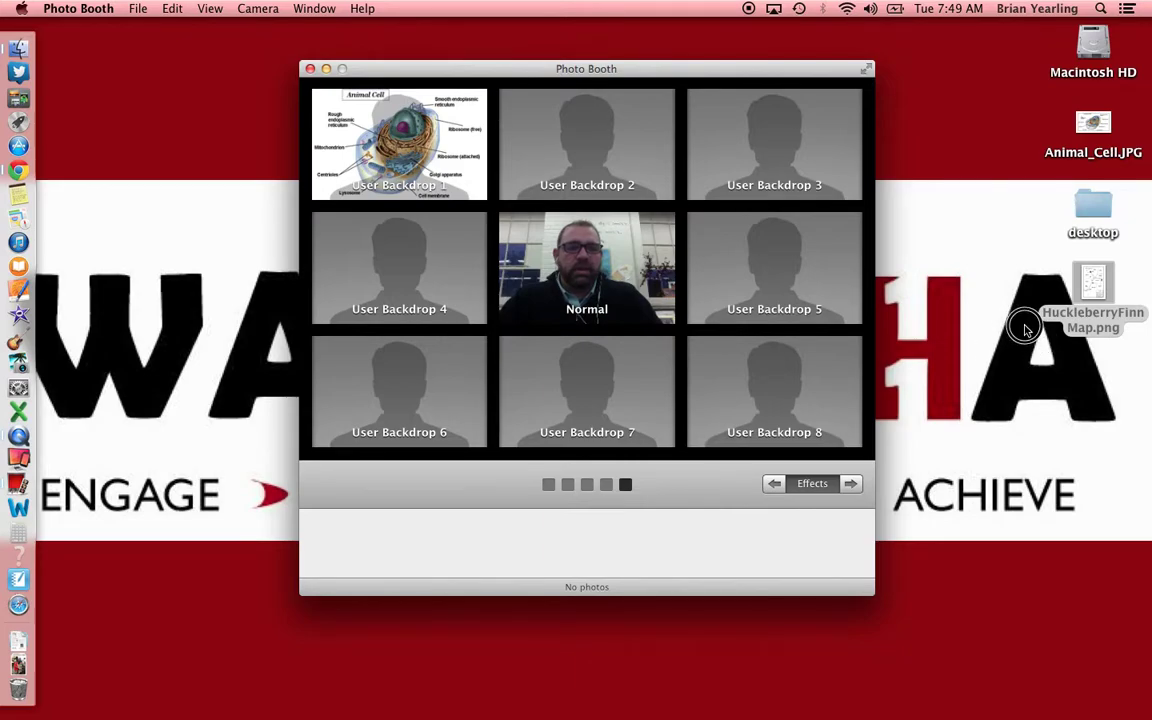
left_click_drag(726, 145, 640, 125)
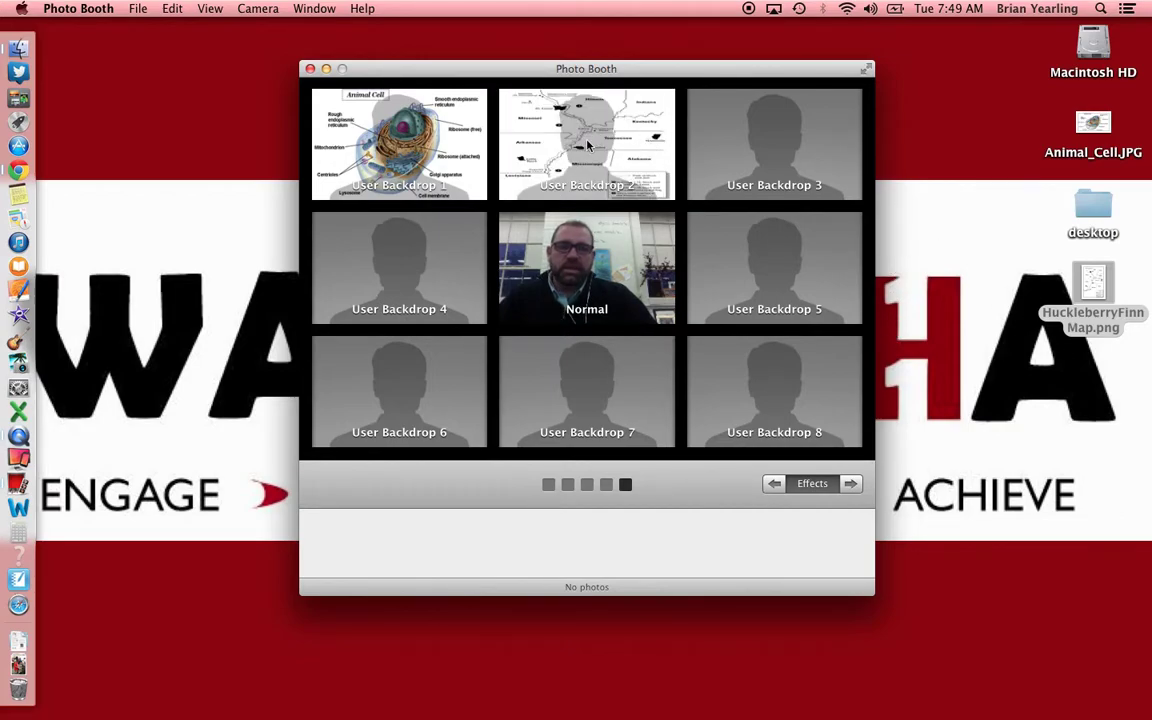
left_click(357, 146)
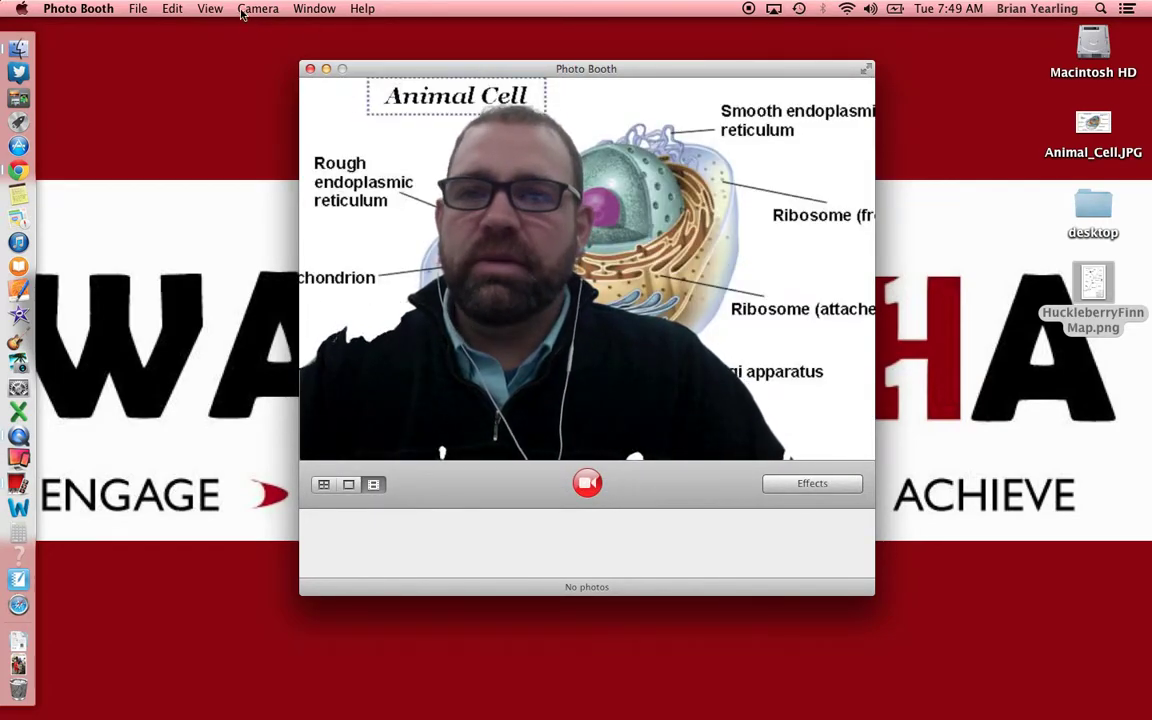
Reset the Animal Cell backdrop effect to re-capture the background, then show the user backdrop previews
left_click(209, 9)
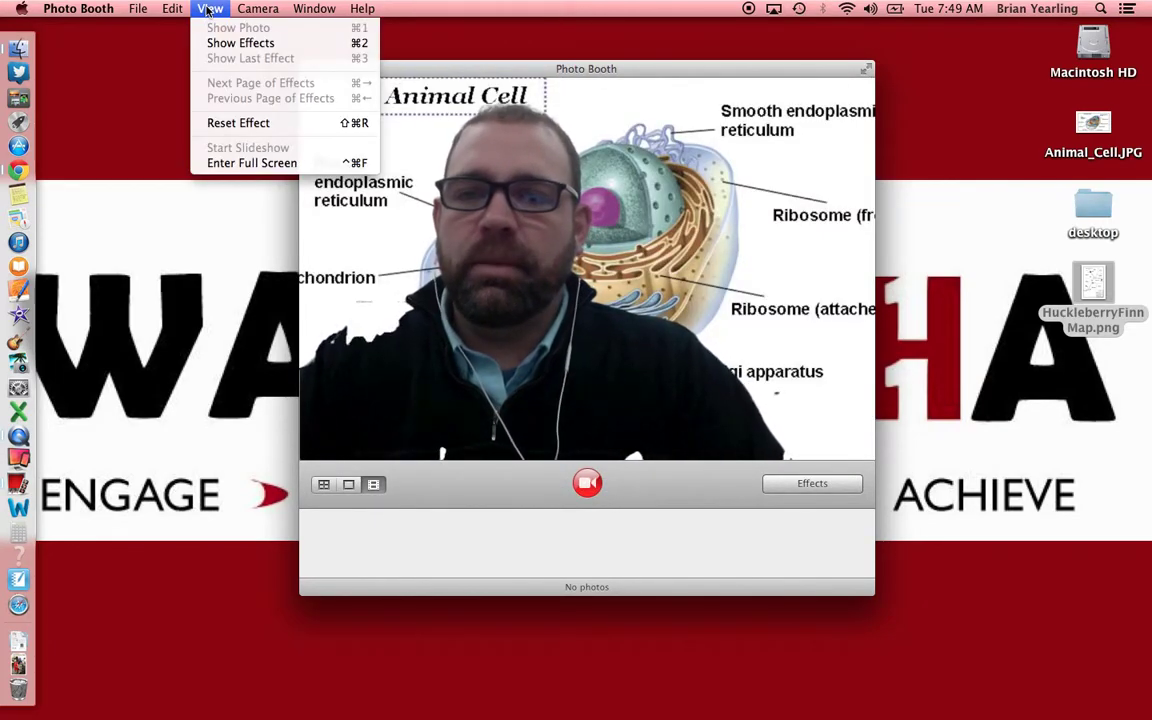
left_click(232, 122)
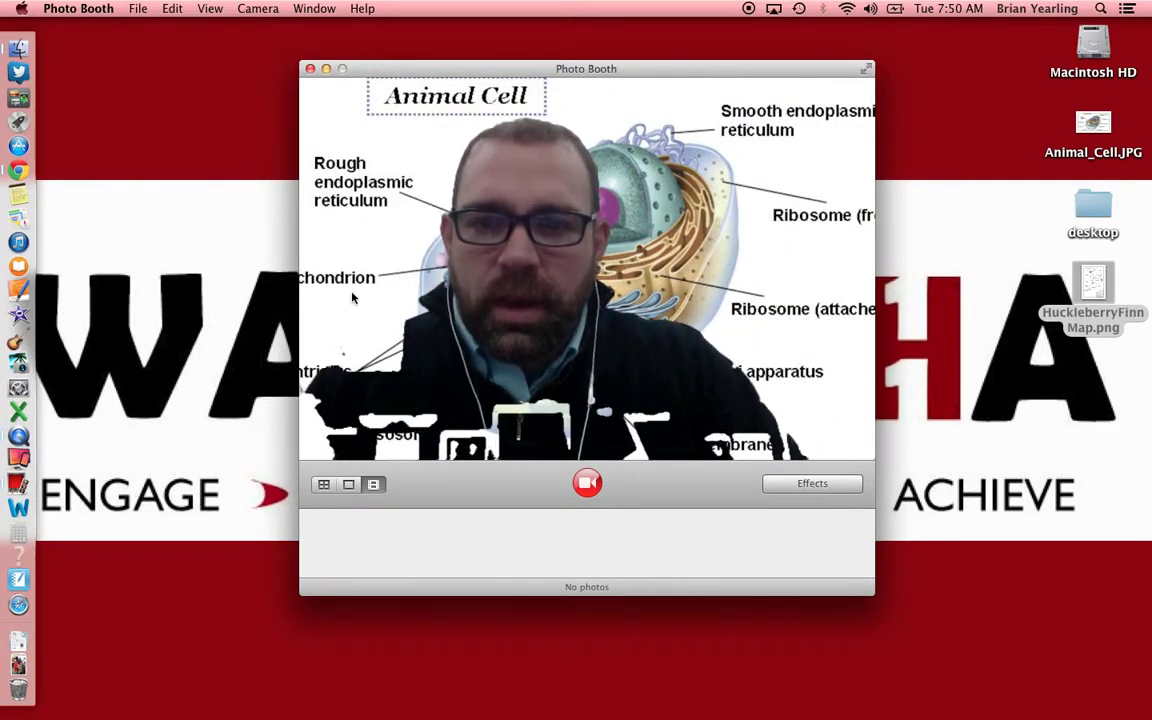
left_click(784, 484)
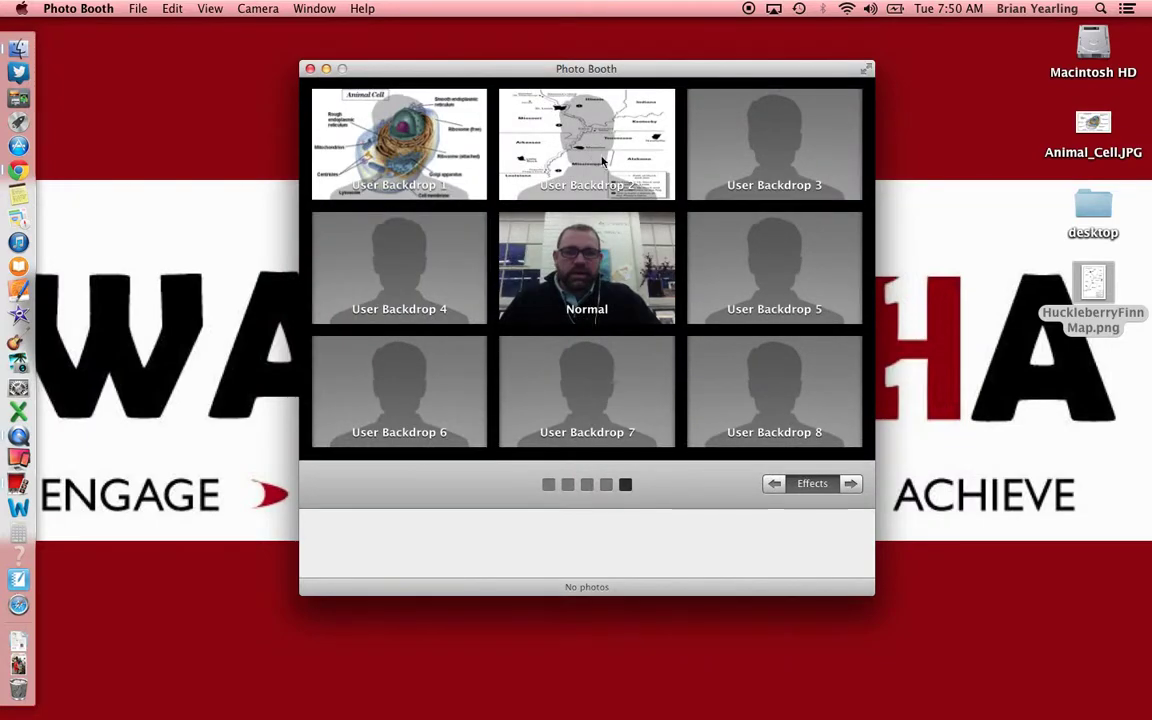
Apply the Huckleberry Finn map backdrop, reset it to re-capture the background, then show built-in backdrops
left_click(607, 145)
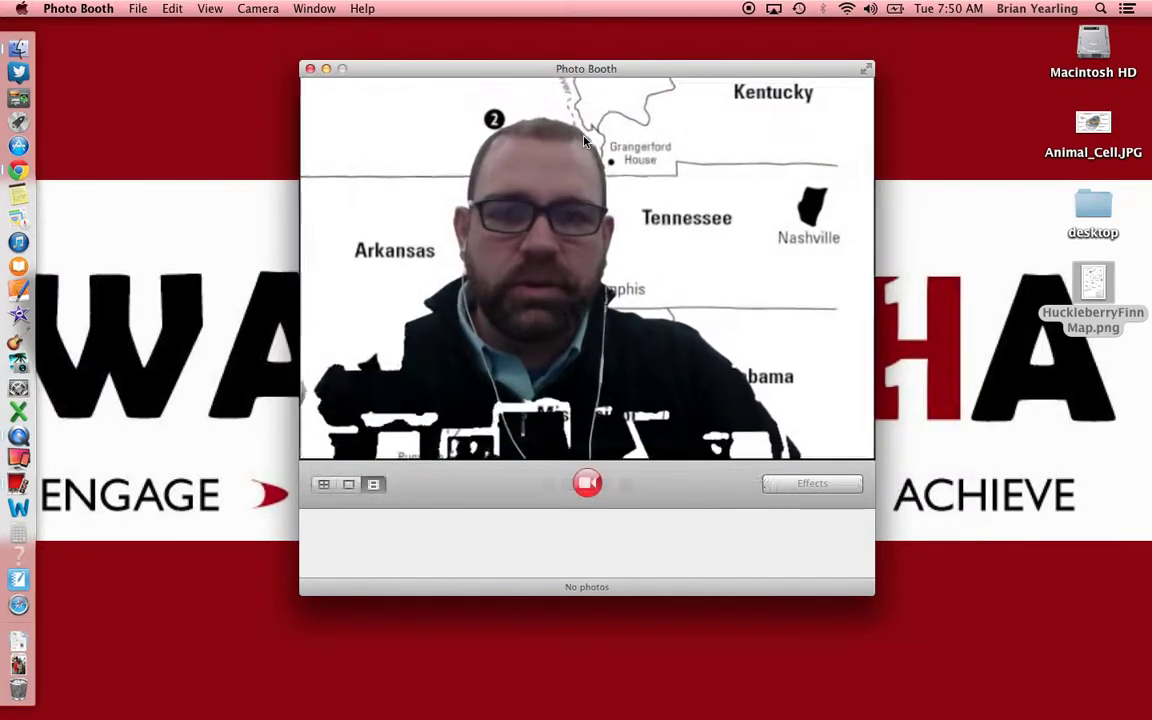
left_click(210, 9)
left_click(240, 124)
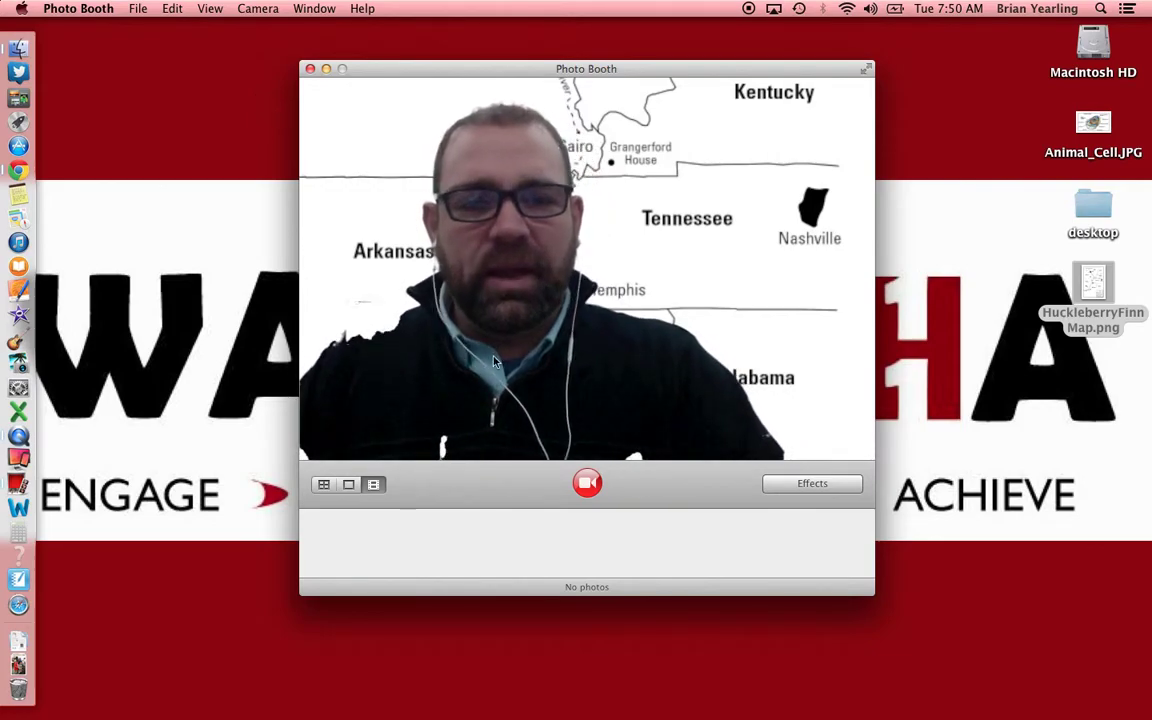
left_click(798, 491)
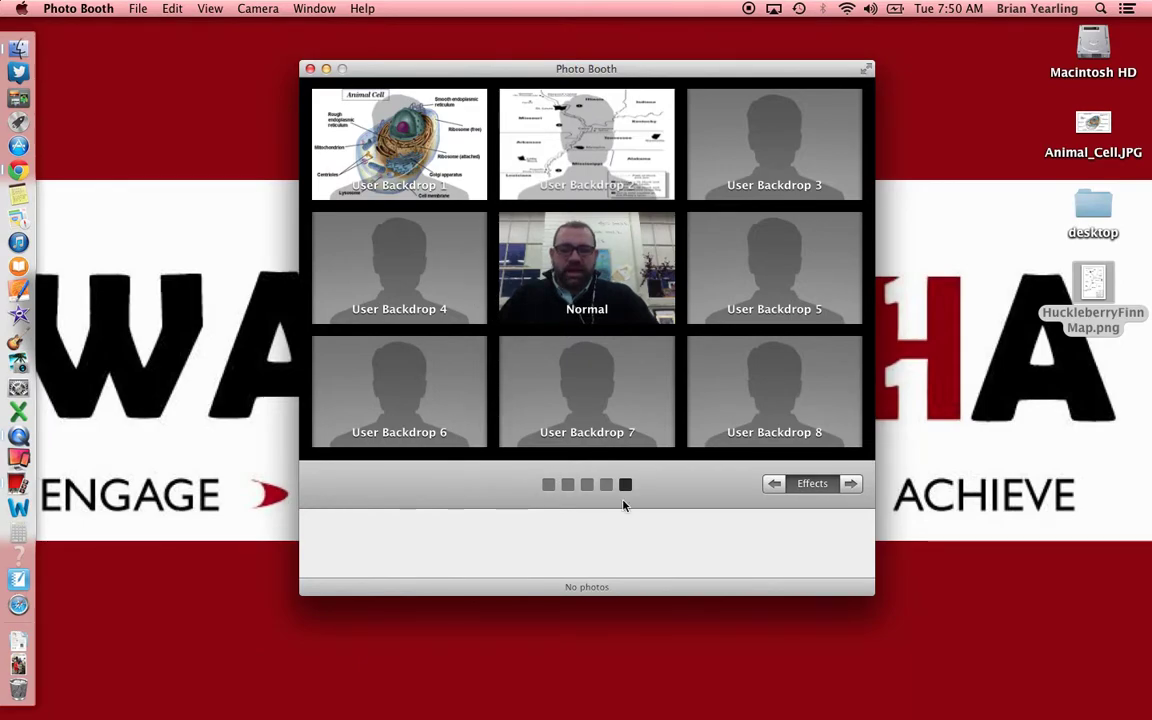
left_click(605, 485)
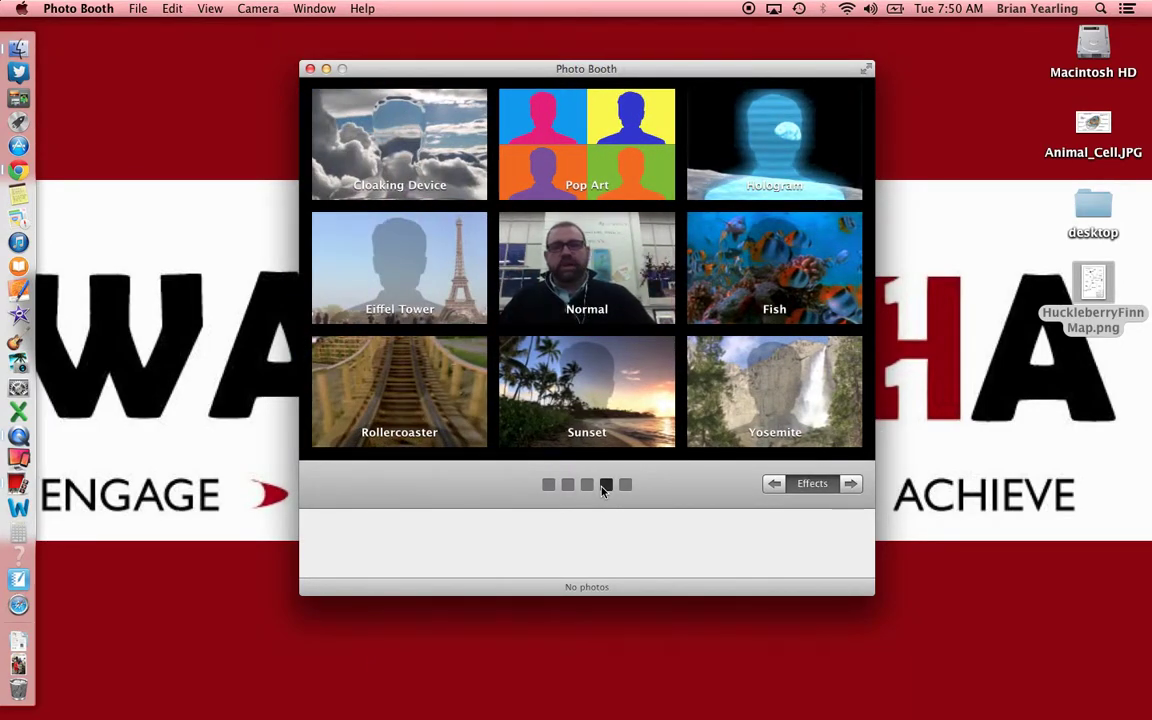